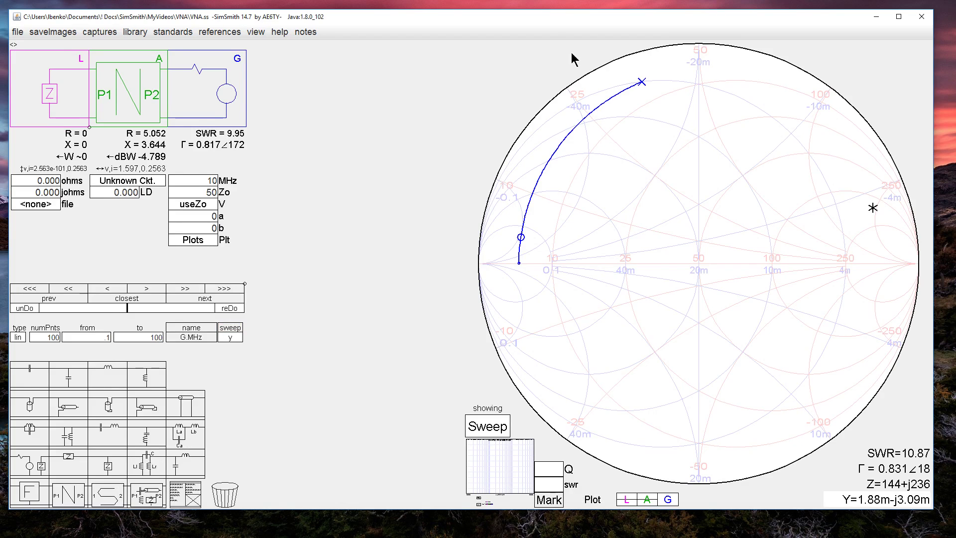
# Maximize the SimSmith window and set LD to 1000 for an open-circuit load
pyautogui.doubleClick(554, 6)
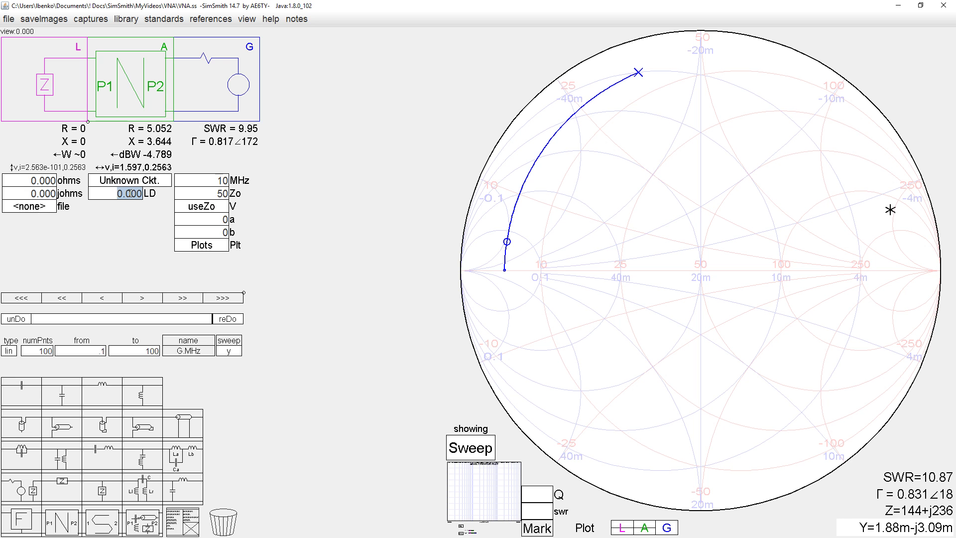
pyautogui.write('1000')
pyautogui.press('Return')
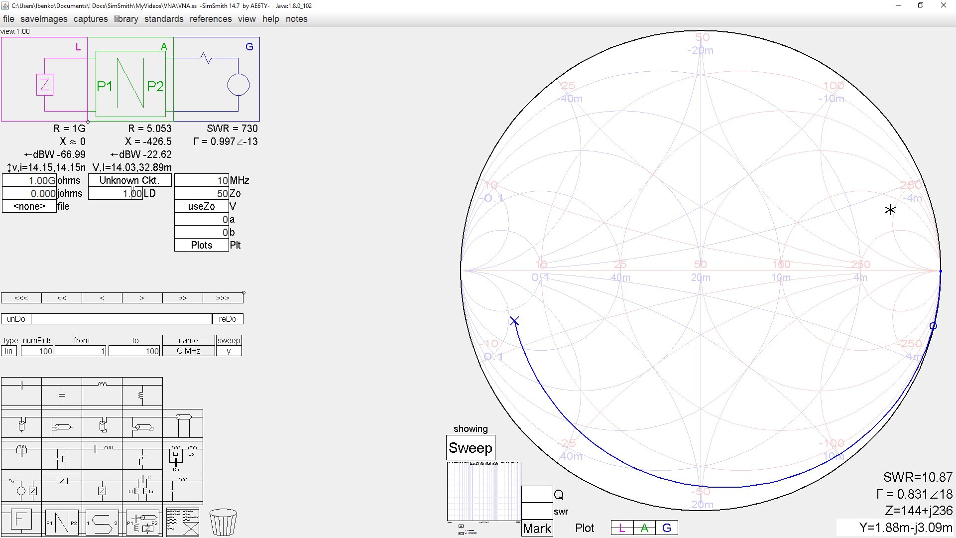
# Step LD up to 2.00 for a 50-ohm load, then back down to 0
pyautogui.scroll(1, 134, 191)
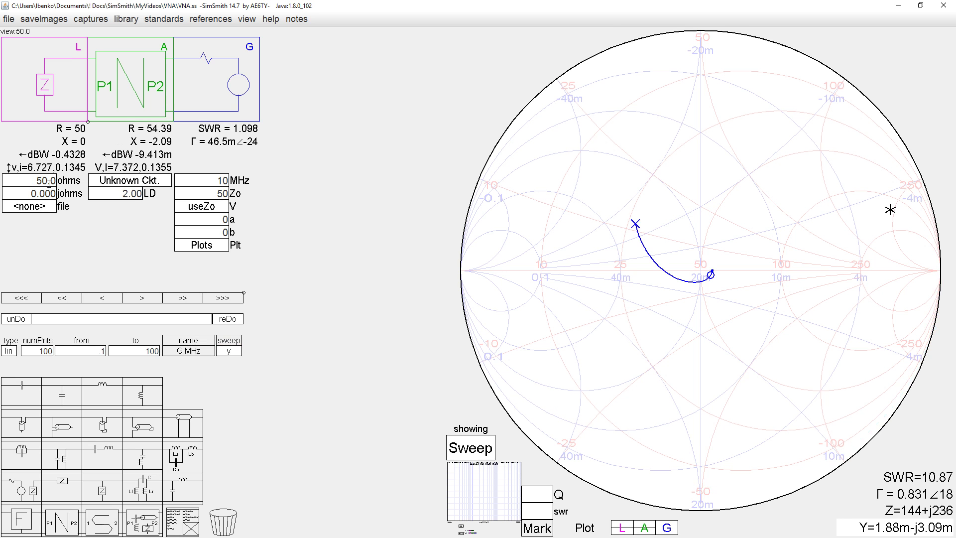
pyautogui.scroll(-5, 49, 183)
pyautogui.scroll(-2, 133, 193)
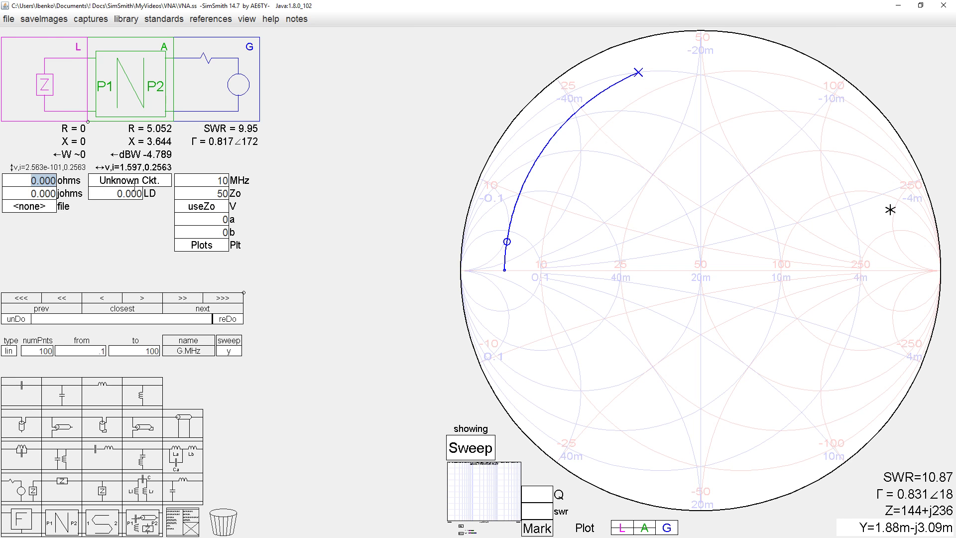
# Step LD through 1.00 and 2.00 back to 0, then mark the trace's 0.1 MHz end
pyautogui.scroll(1, 125, 192)
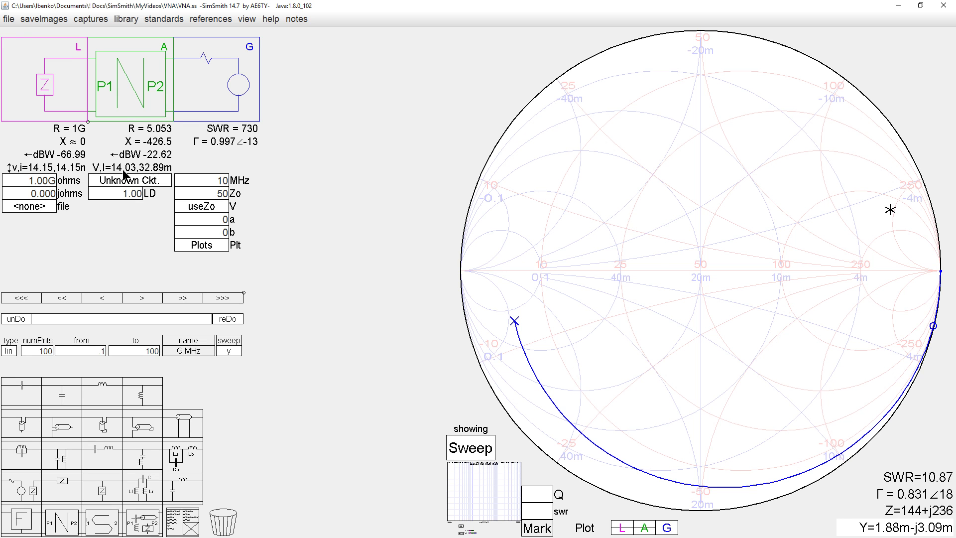
pyautogui.scroll(1, 130, 191)
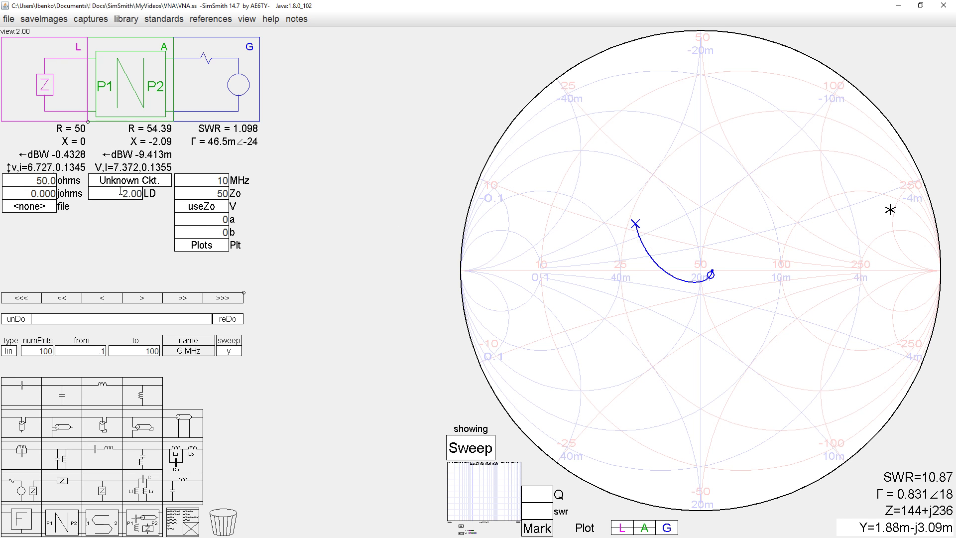
pyautogui.scroll(-3, 120, 191)
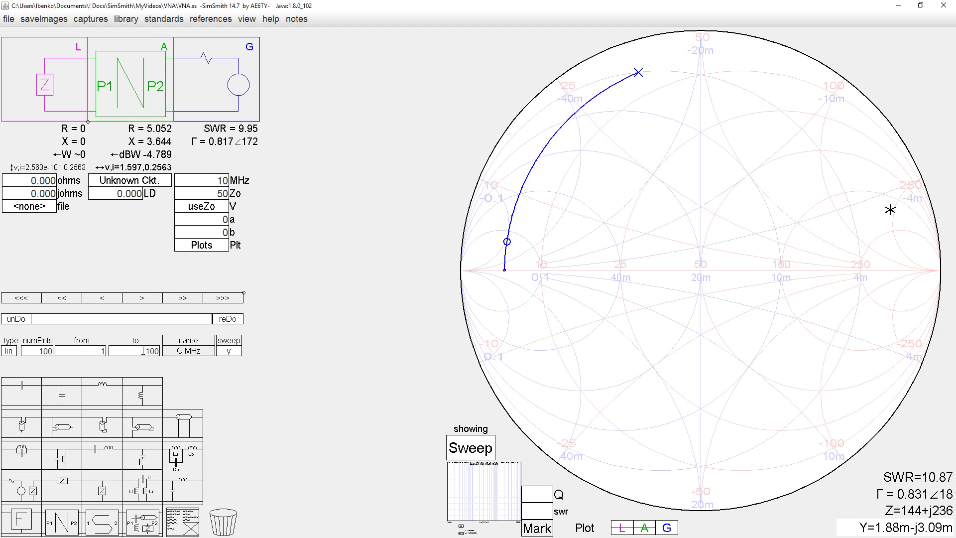
pyautogui.click(504, 271)
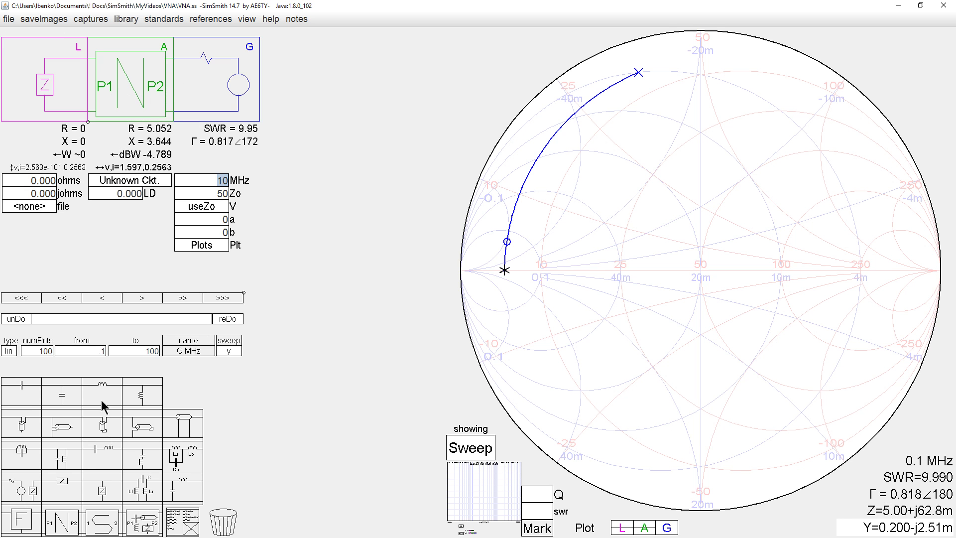
# Insert a series impedance element B set to -5 ohms before the generator
pyautogui.moveTo(68, 494)
pyautogui.mouseDown()
pyautogui.moveTo(154, 279)
pyautogui.moveTo(215, 81)
pyautogui.mouseUp()
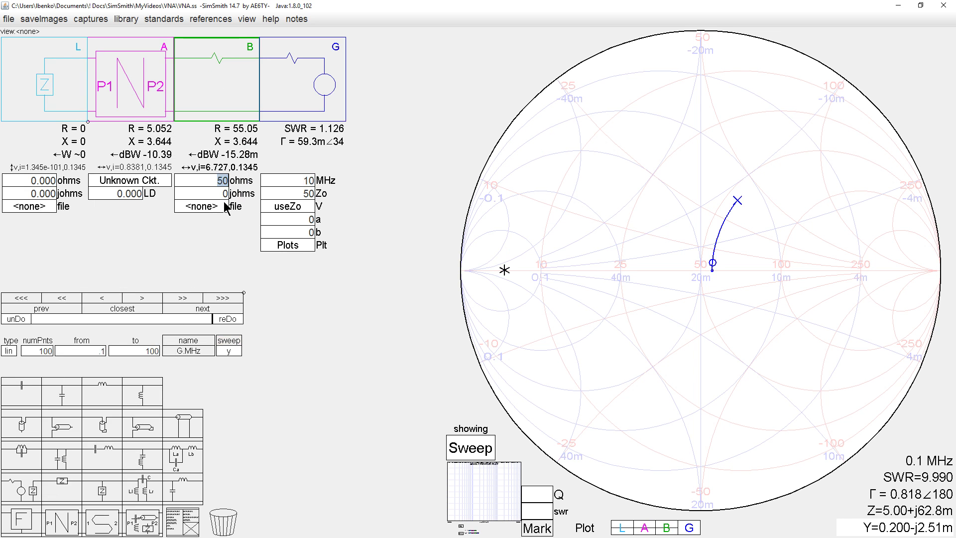
pyautogui.write('-5')
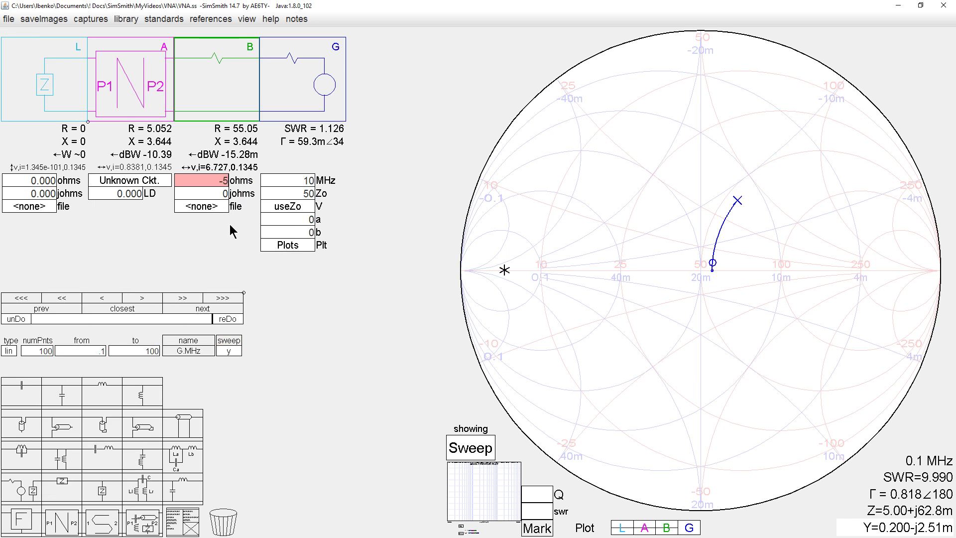
pyautogui.press('Return')
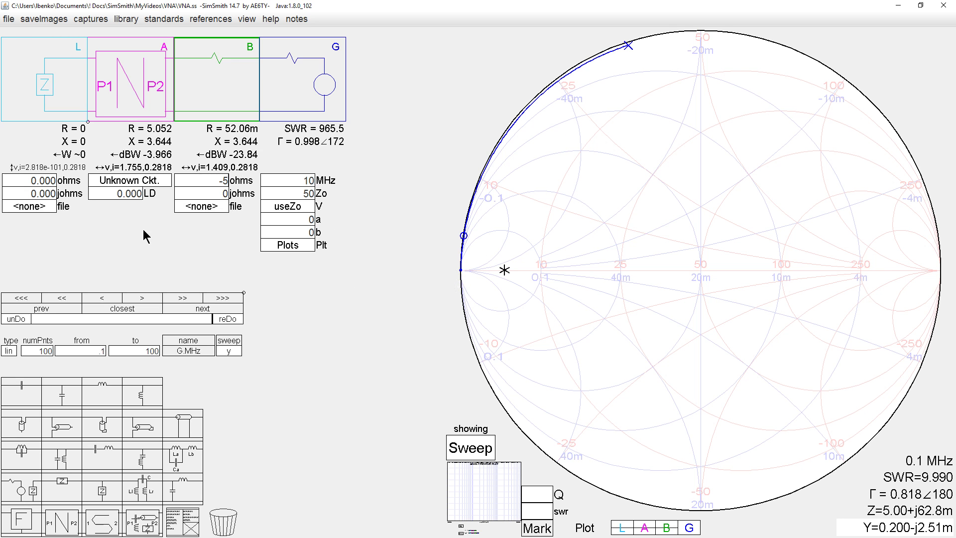
# Test the trace with LD set to 1, then to 2 for a 50-ohm load
pyautogui.click(131, 193)
pyautogui.write('1')
pyautogui.press('Return')
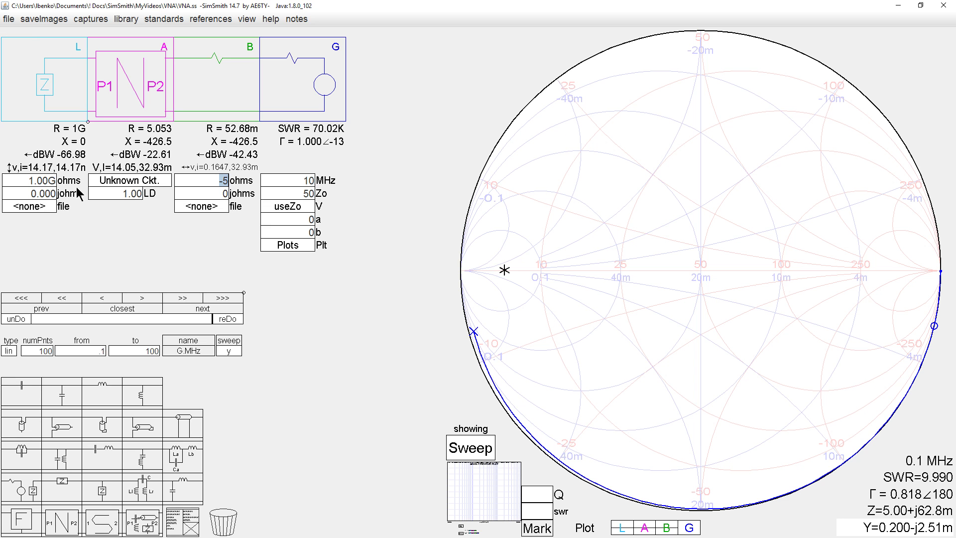
pyautogui.doubleClick(128, 194)
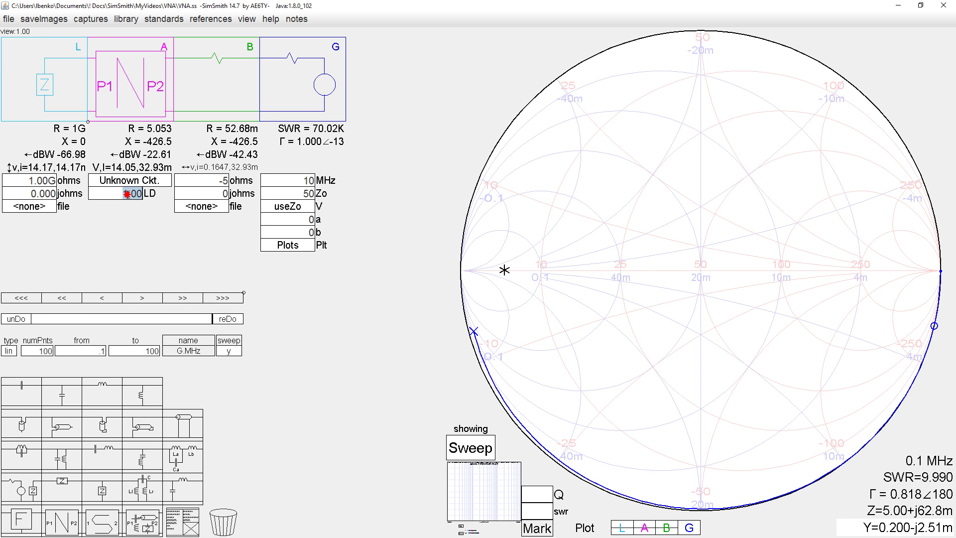
pyautogui.write('2')
pyautogui.press('Return')
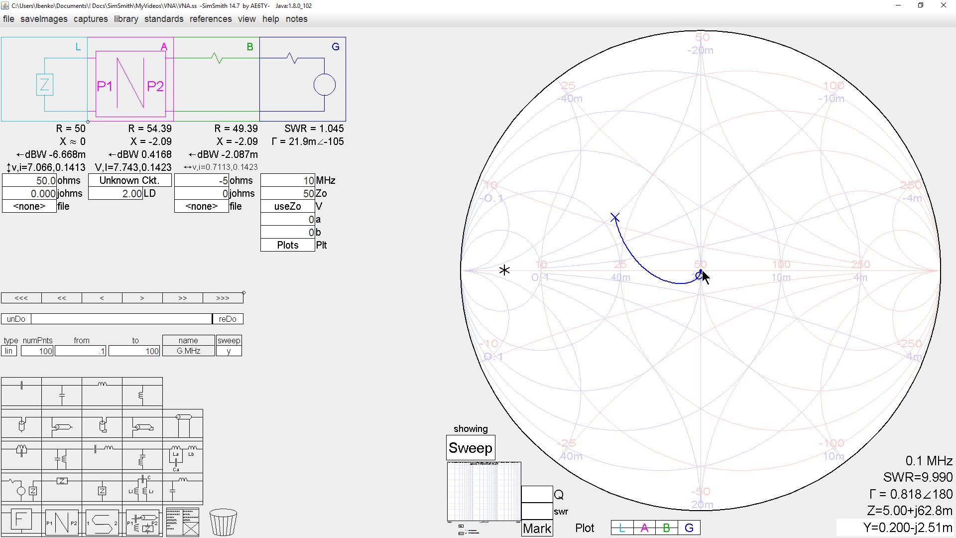
# Reposition element B between A and the generator and reset LD to 0
pyautogui.moveTo(211, 88); pyautogui.dragTo(212, 89)
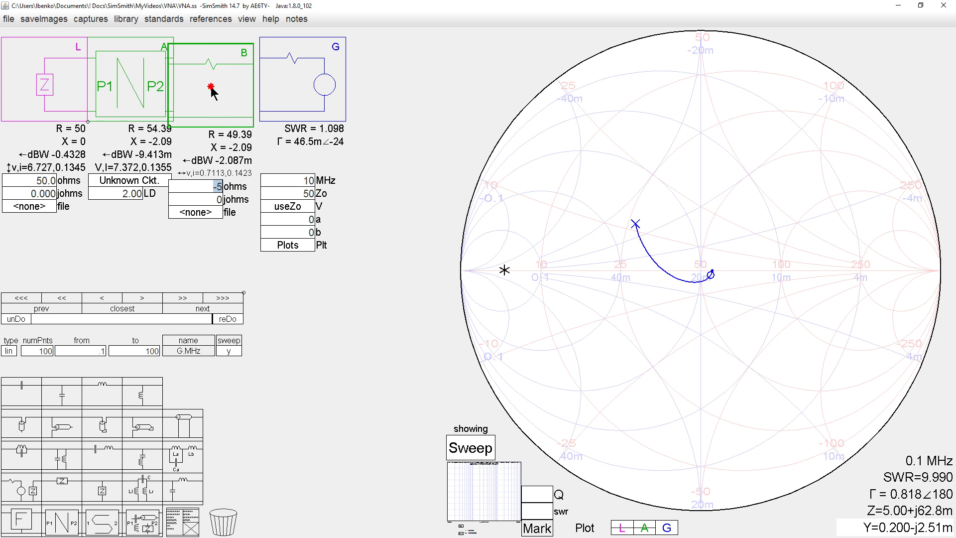
pyautogui.moveTo(211, 89); pyautogui.dragTo(212, 88)
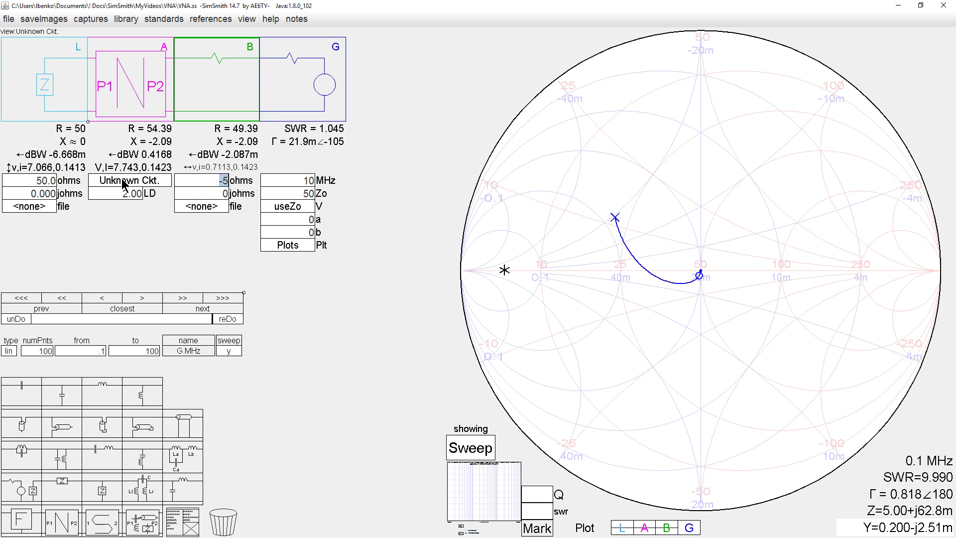
pyautogui.doubleClick(128, 193)
pyautogui.write('0')
pyautogui.press('Return')
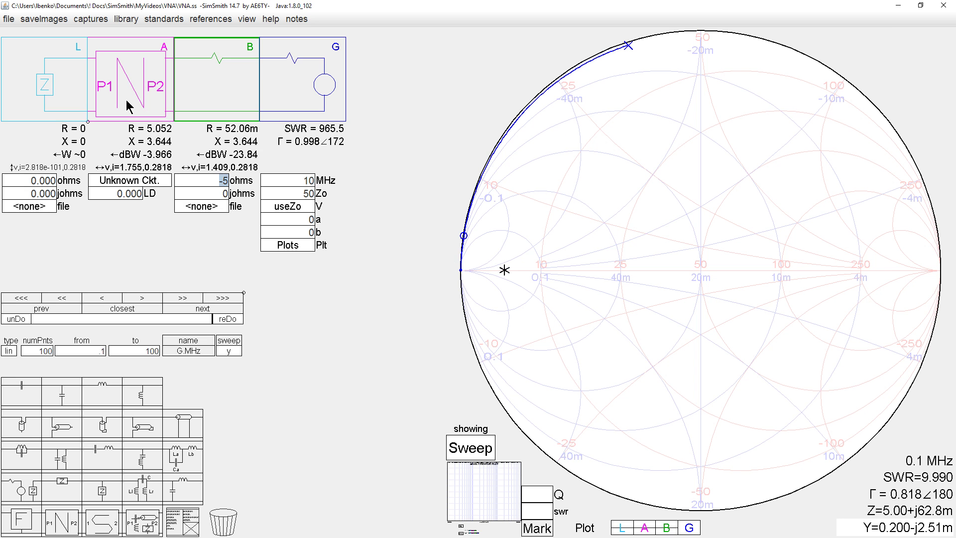
# Insert series inductor C at -1u and tune it to -57.87 nH
pyautogui.moveTo(106, 396); pyautogui.dragTo(290, 92)
pyautogui.click(270, 182)
pyautogui.write('-1')
pyautogui.press('Delete')
pyautogui.write('u')
pyautogui.press('Delete')
pyautogui.press('Delete')
pyautogui.press('Delete')
pyautogui.press('Delete')
pyautogui.press('Delete')
pyautogui.press('Return')
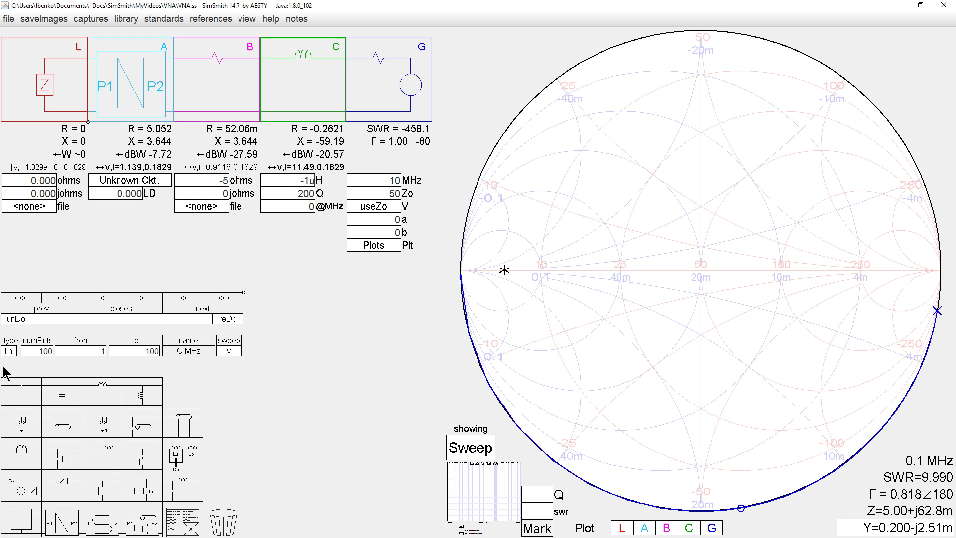
pyautogui.moveTo(296, 182); pyautogui.dragTo(297, 182)
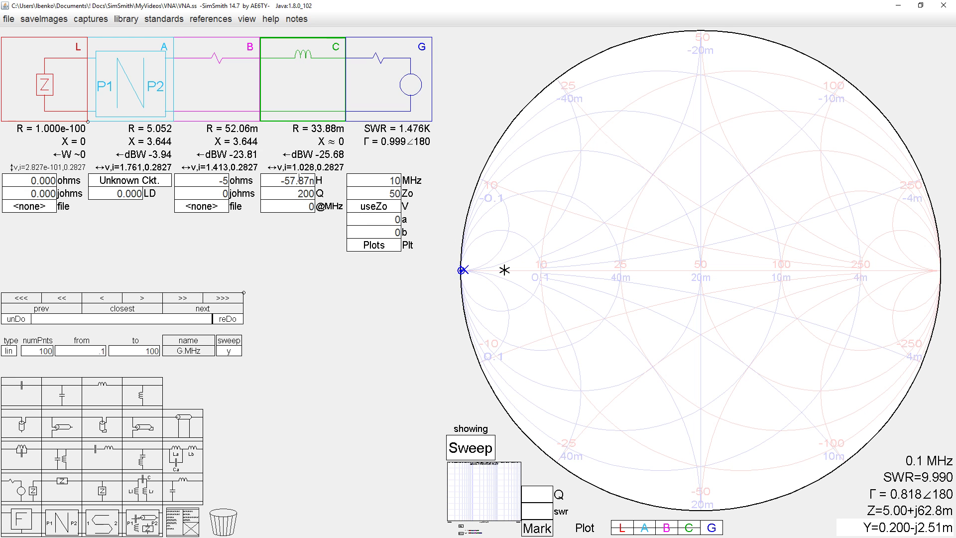
# Set LD to 100 so the load is an open 1 GΩ
pyautogui.click(130, 193)
pyautogui.write('100')
pyautogui.press('Return')
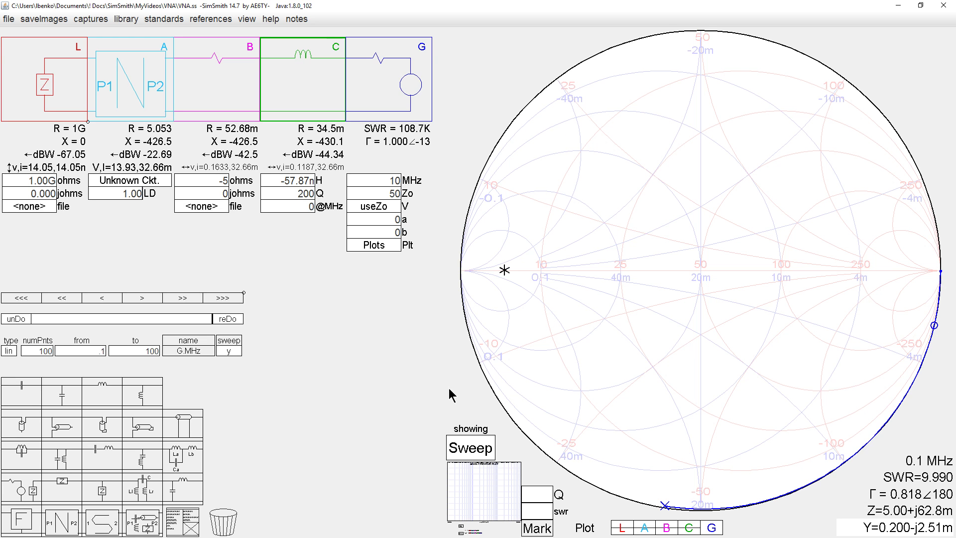
# Insert shunt capacitor D at -100p and roughly tune its value
pyautogui.moveTo(59, 394); pyautogui.dragTo(214, 114)
pyautogui.write('-')
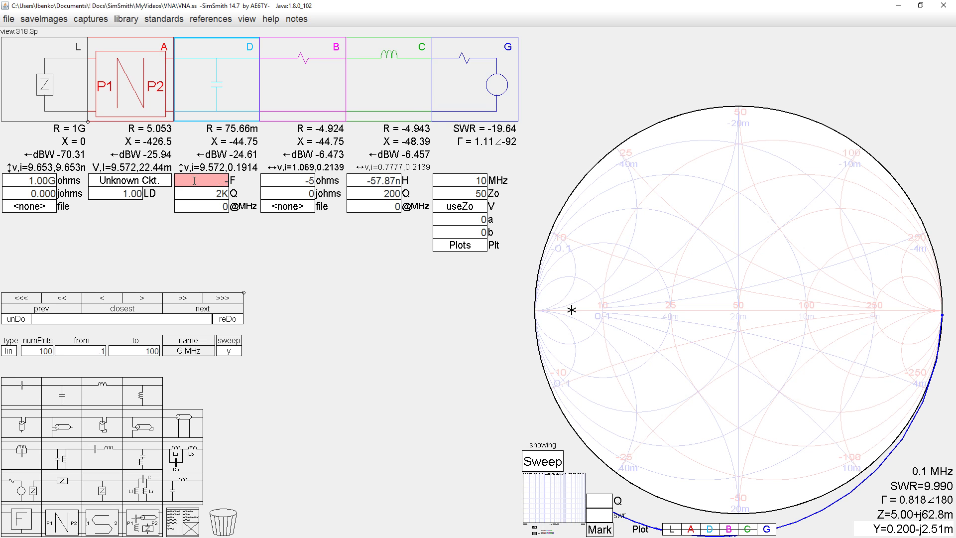
pyautogui.write('100p')
pyautogui.press('Return')
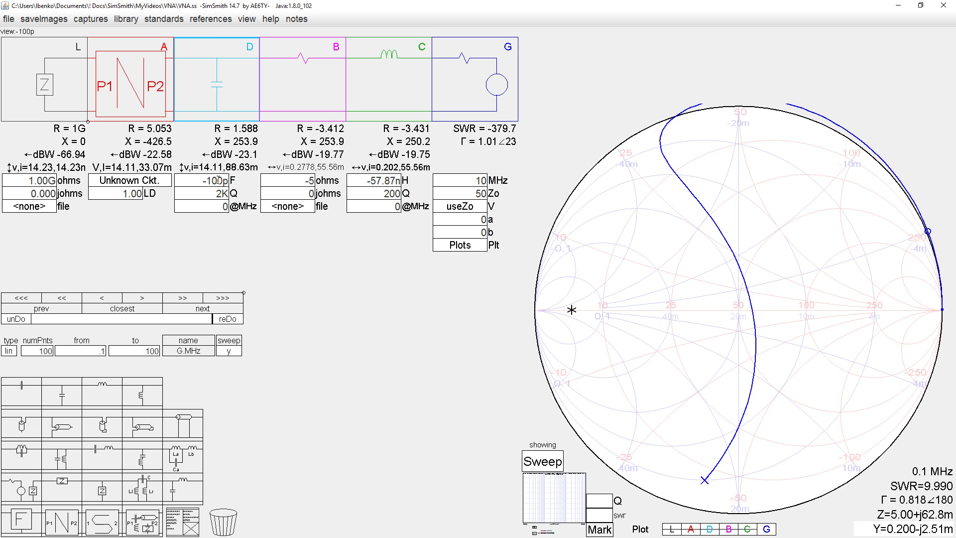
pyautogui.scroll(3, 218, 180)
pyautogui.scroll(4, 218, 180)
pyautogui.scroll(3, 218, 180)
pyautogui.scroll(4, 218, 180)
pyautogui.scroll(-5, 218, 180)
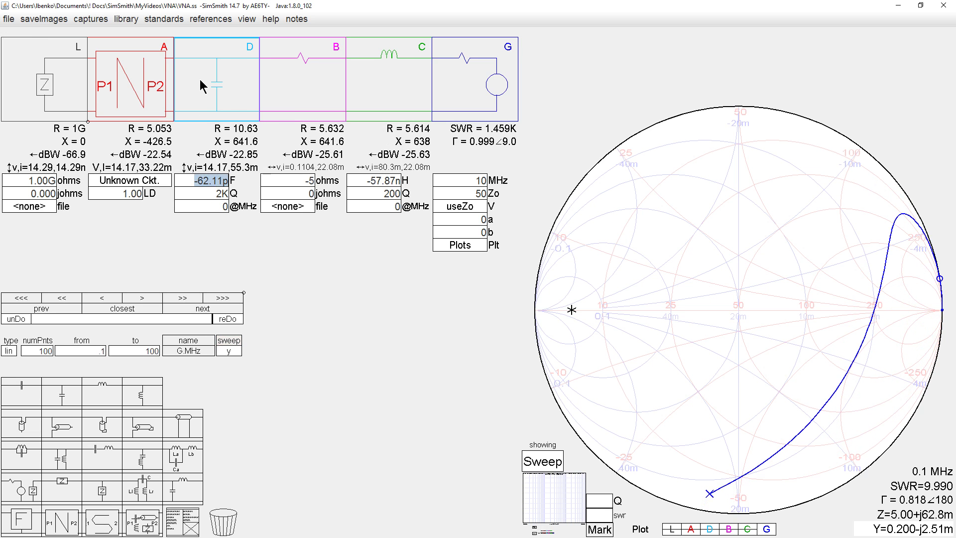
# Move capacitor D after inductor C beside the generator and tune it to -37.02p
pyautogui.moveTo(199, 85); pyautogui.dragTo(305, 87)
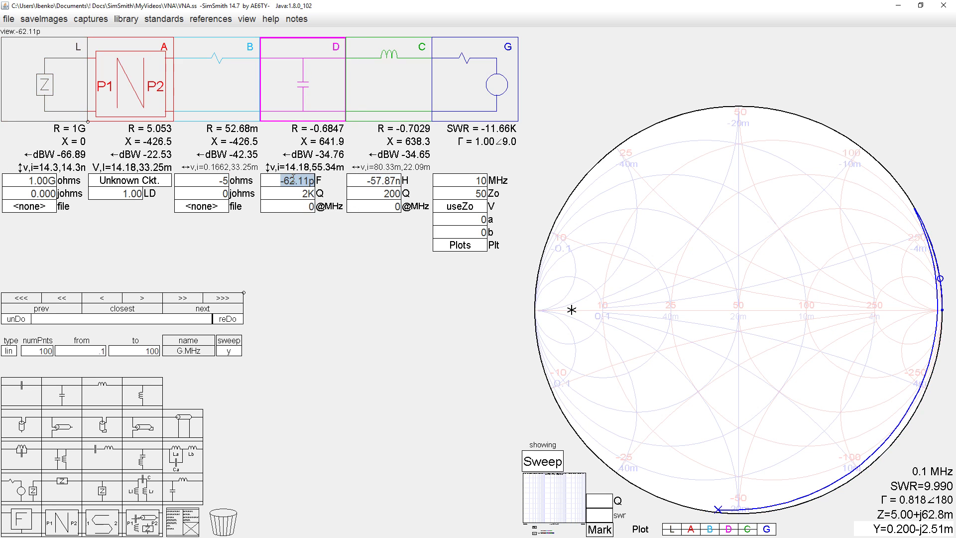
pyautogui.scroll(-2, 292, 180)
pyautogui.scroll(3, 292, 180)
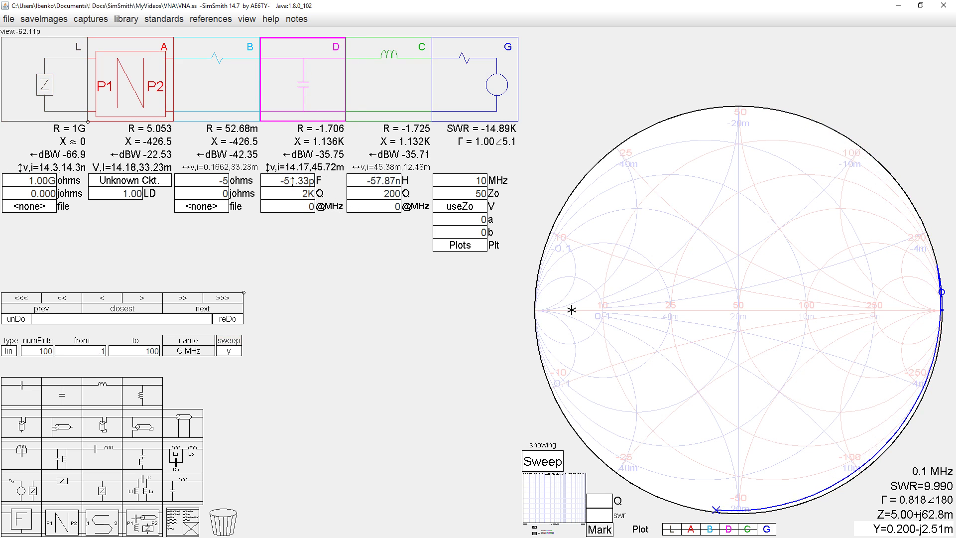
pyautogui.scroll(-2, 292, 180)
pyautogui.moveTo(303, 84); pyautogui.dragTo(395, 86)
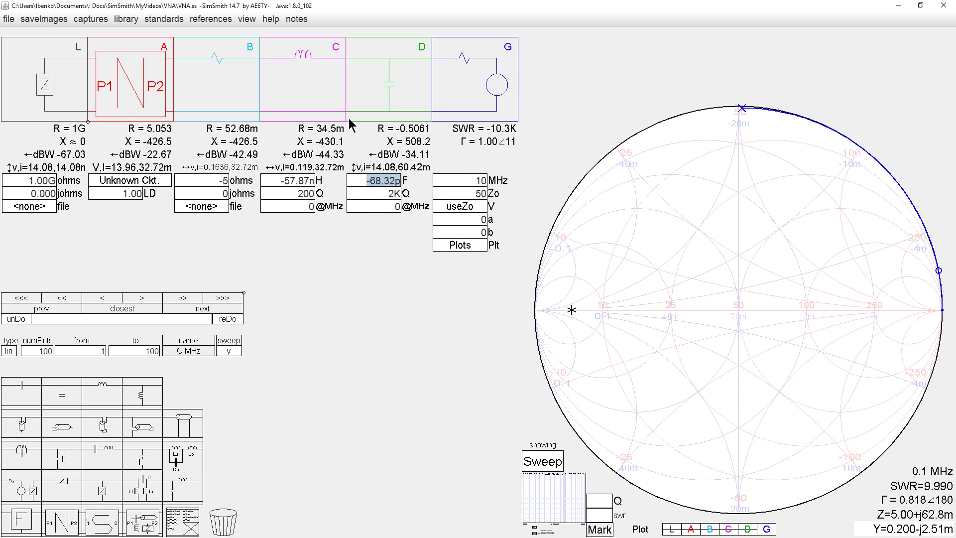
pyautogui.scroll(-1, 381, 180)
pyautogui.scroll(1, 382, 181)
pyautogui.scroll(4, 381, 181)
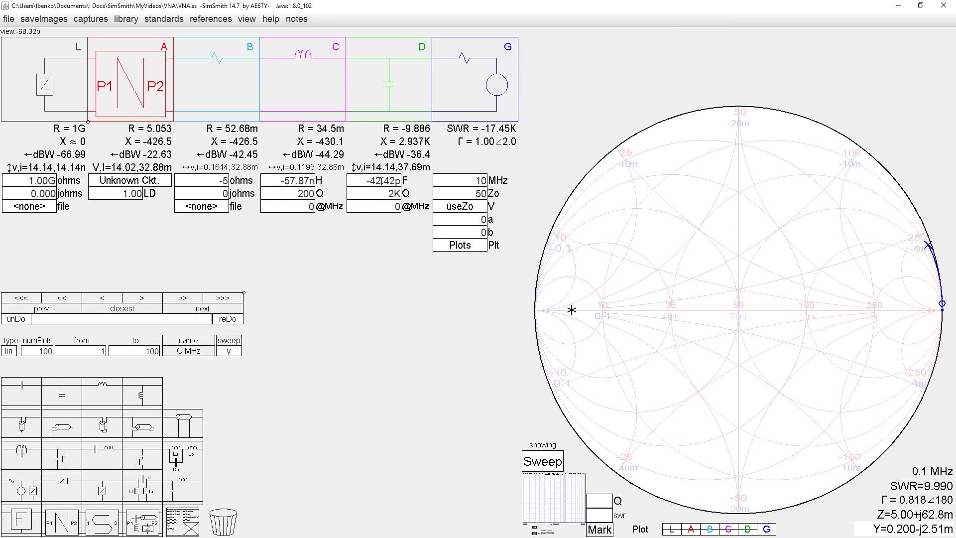
pyautogui.scroll(4, 382, 181)
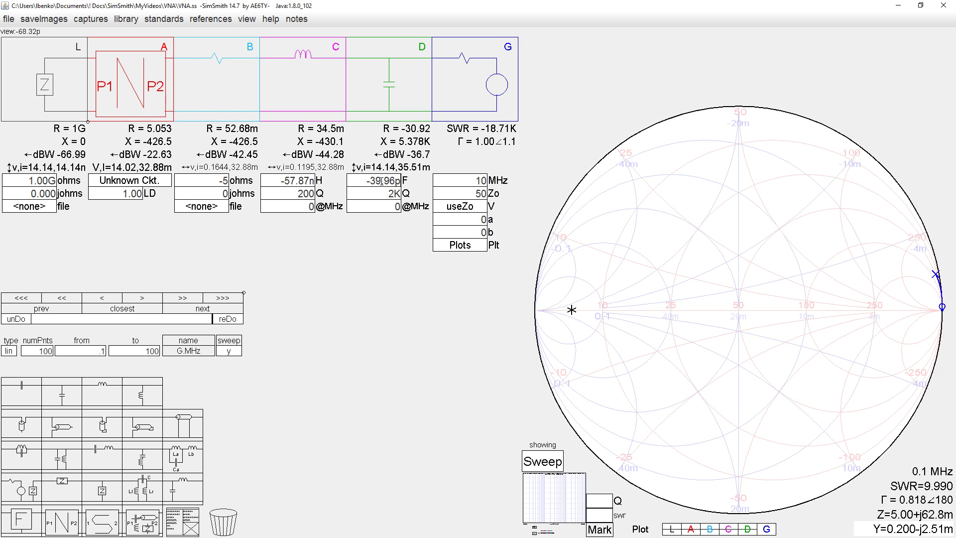
pyautogui.scroll(1, 382, 181)
pyautogui.scroll(2, 381, 181)
pyautogui.scroll(1, 381, 181)
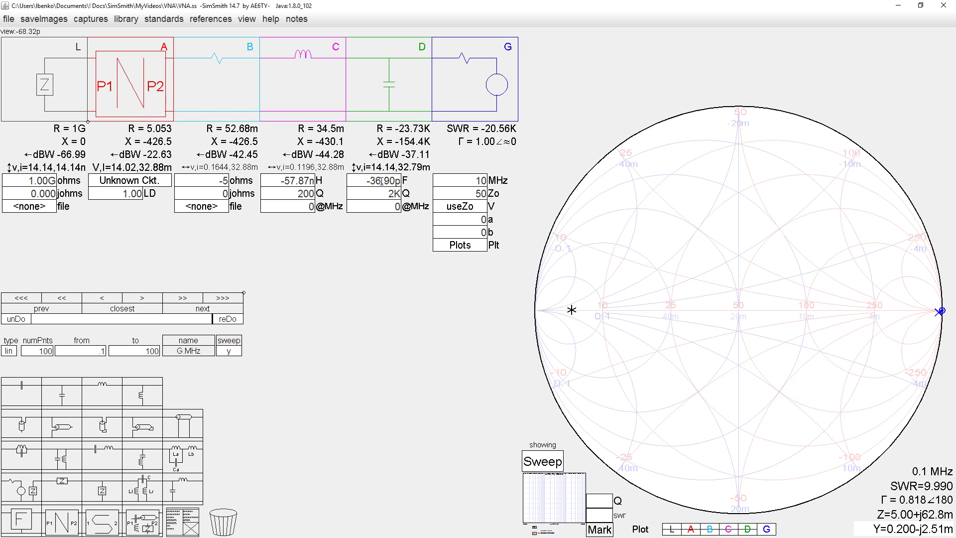
pyautogui.scroll(-2, 382, 181)
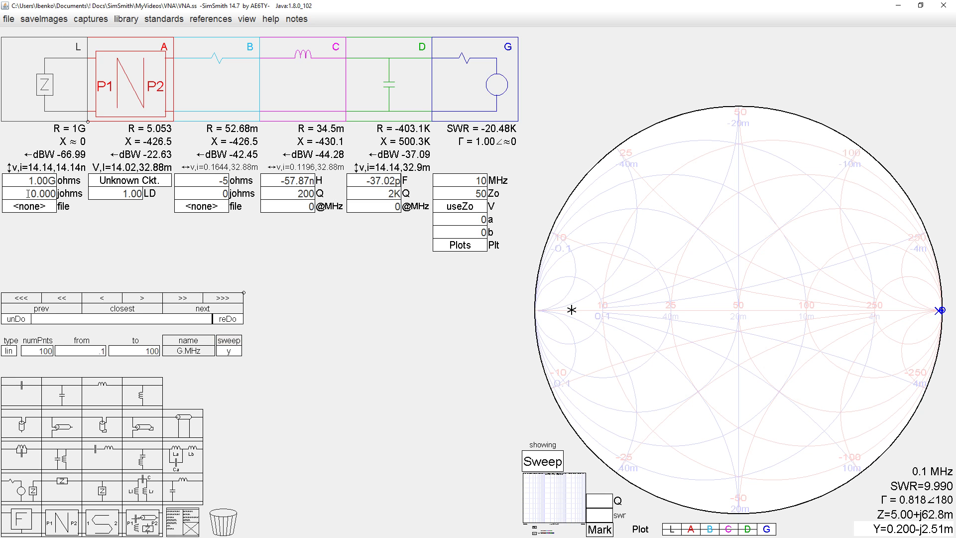
# Set LD to 0, then 2, zoom to the short point and mark it
pyautogui.click(126, 193)
pyautogui.write('0')
pyautogui.press('Return')
pyautogui.click(131, 194)
pyautogui.write('2')
pyautogui.press('Return')
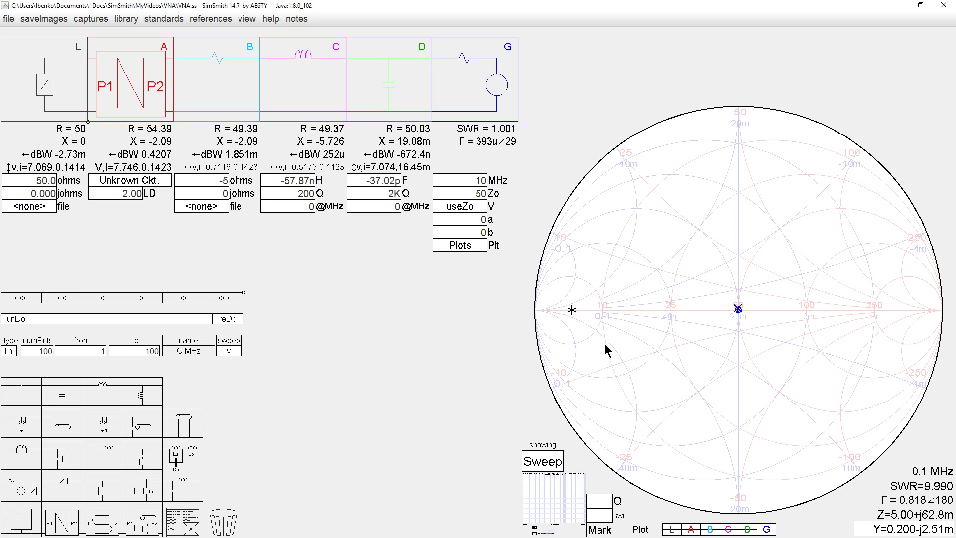
pyautogui.scroll(-1, 115, 195)
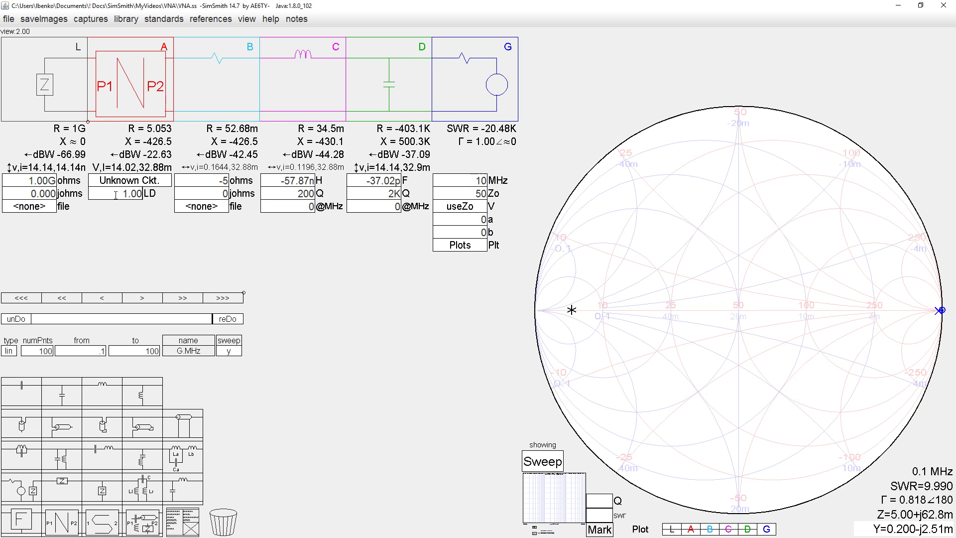
pyautogui.scroll(-1, 120, 192)
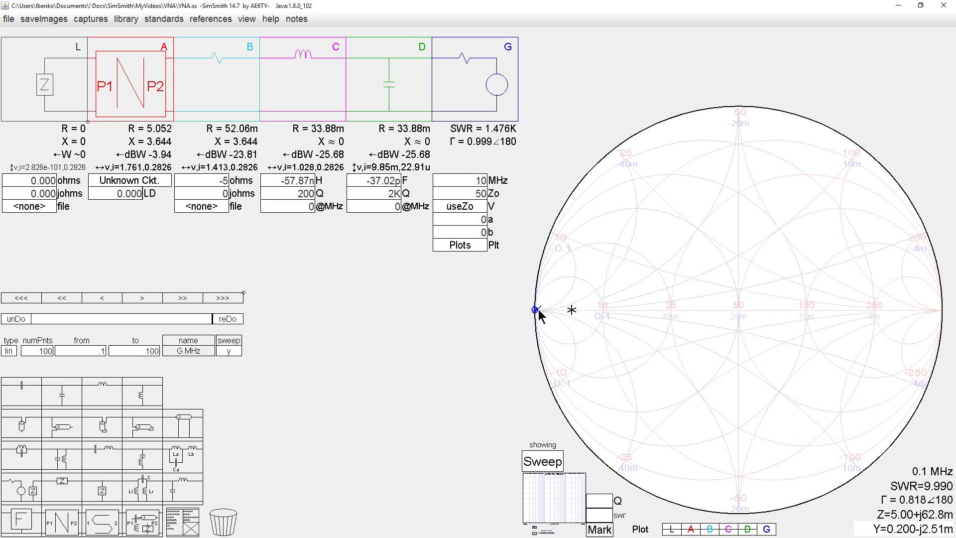
pyautogui.scroll(5, 692, 303)
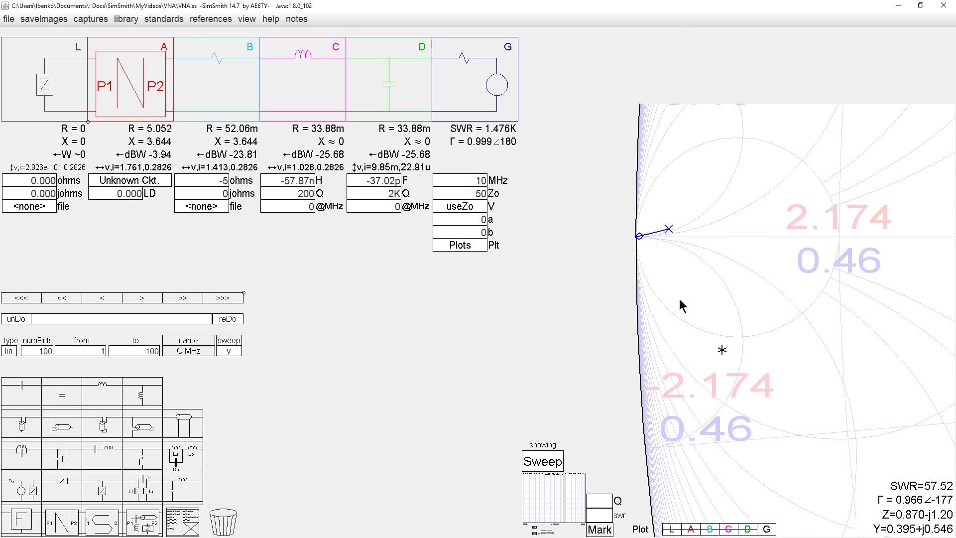
pyautogui.scroll(4, 657, 241)
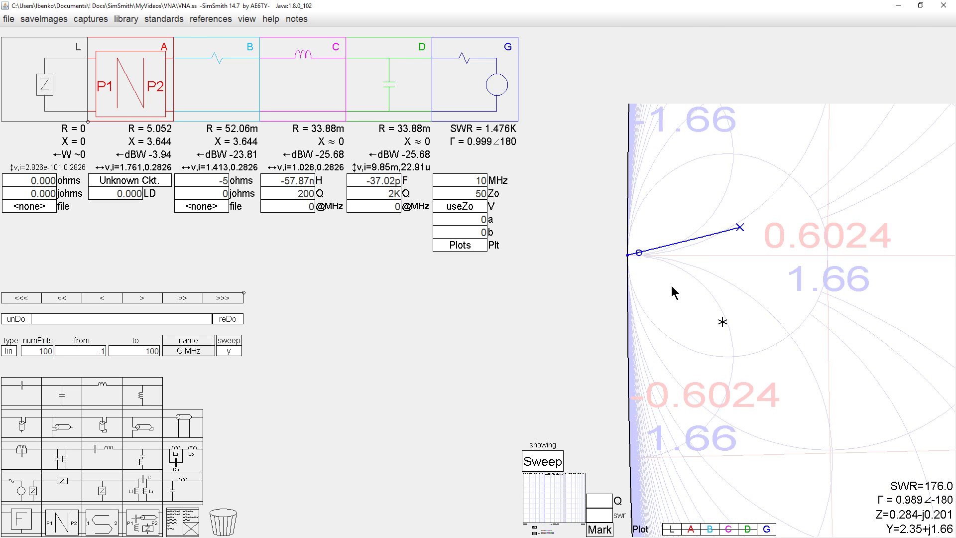
pyautogui.click(696, 333)
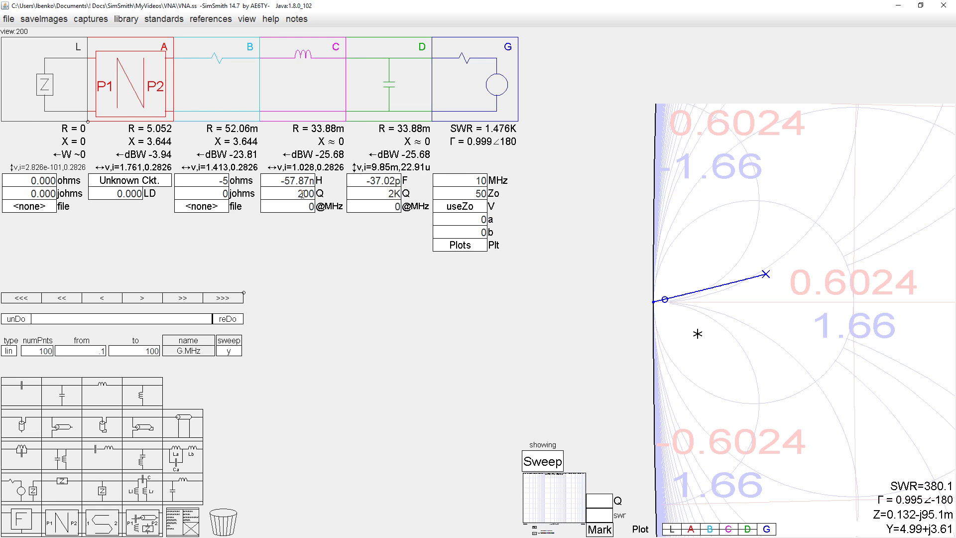
# Tune inductor C's Q to 70.12 and inductance to -58.00n to hit the marker
pyautogui.scroll(-5, 301, 194)
pyautogui.scroll(-6, 302, 194)
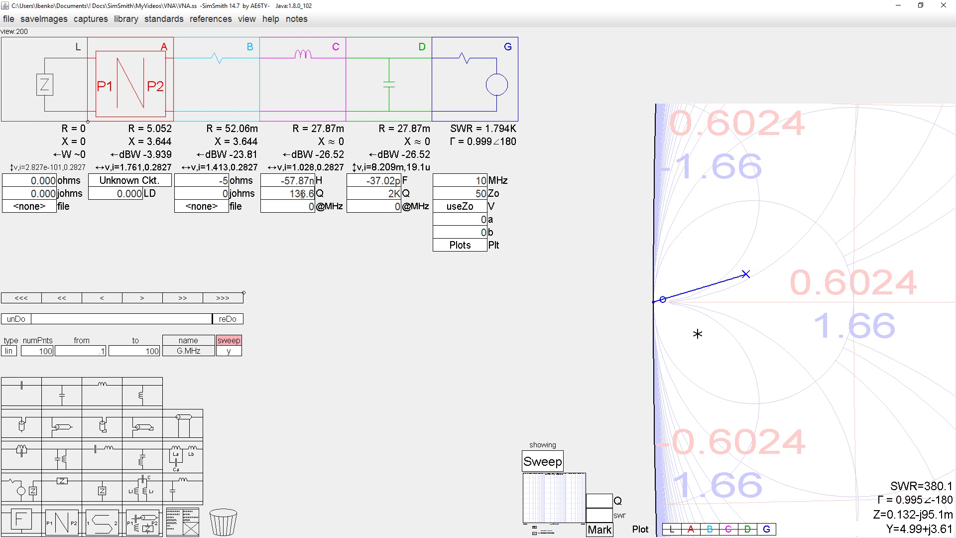
pyautogui.scroll(-4, 302, 194)
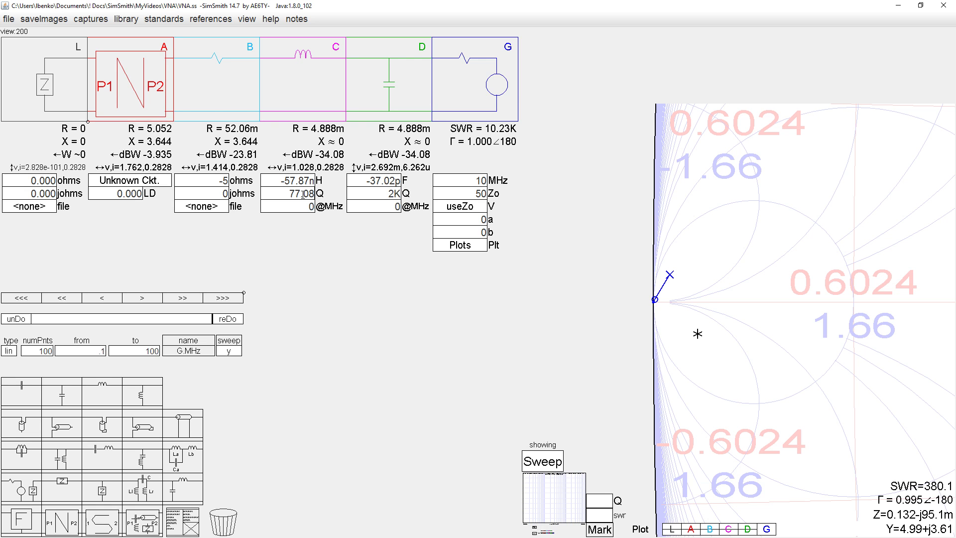
pyautogui.scroll(-1, 301, 194)
pyautogui.scroll(1, 302, 195)
pyautogui.scroll(-4, 302, 194)
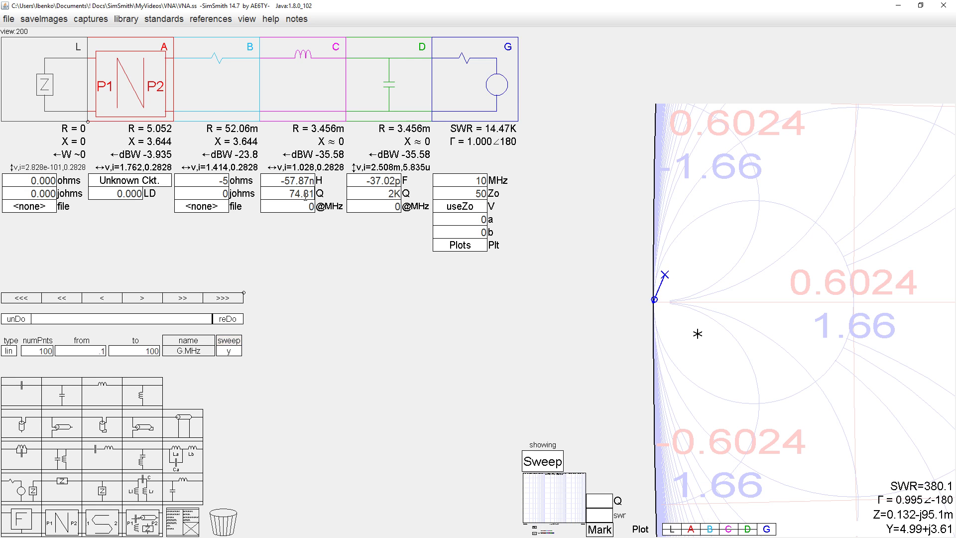
pyautogui.scroll(-1, 305, 196)
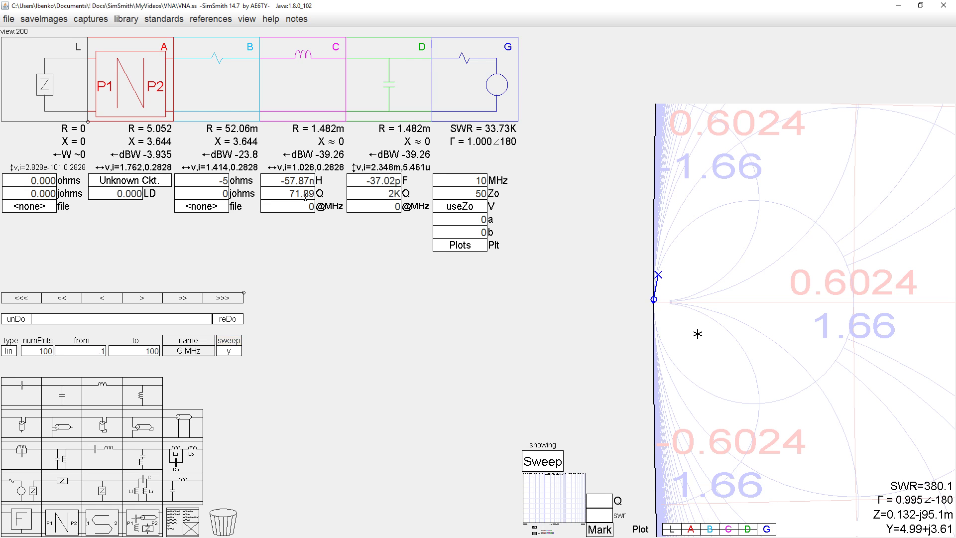
pyautogui.scroll(-1, 291, 180)
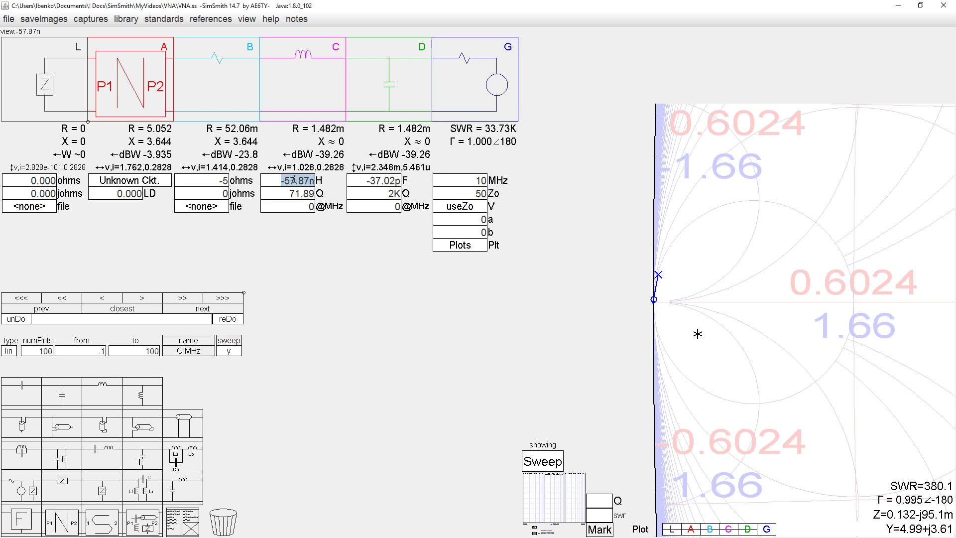
pyautogui.scroll(1, 294, 180)
pyautogui.scroll(-2, 294, 180)
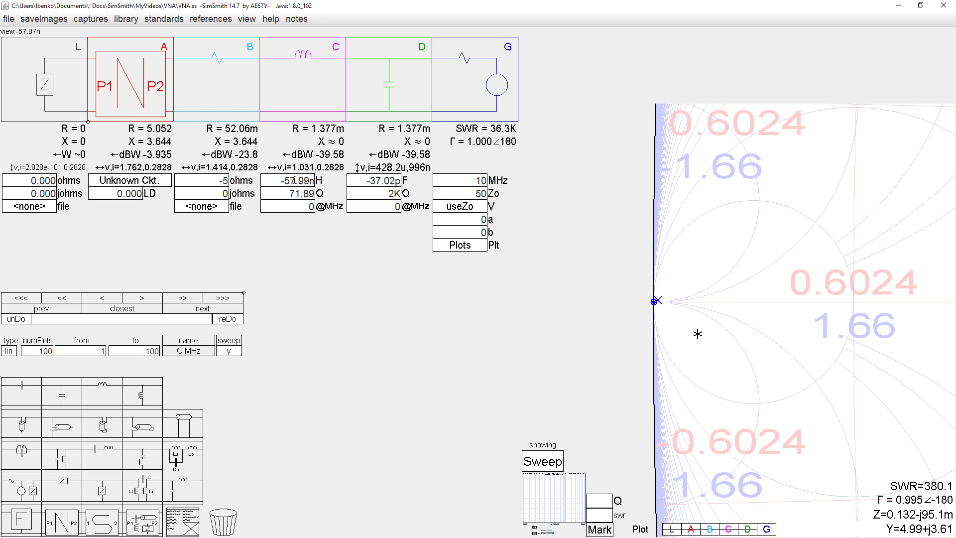
pyautogui.scroll(-1, 294, 180)
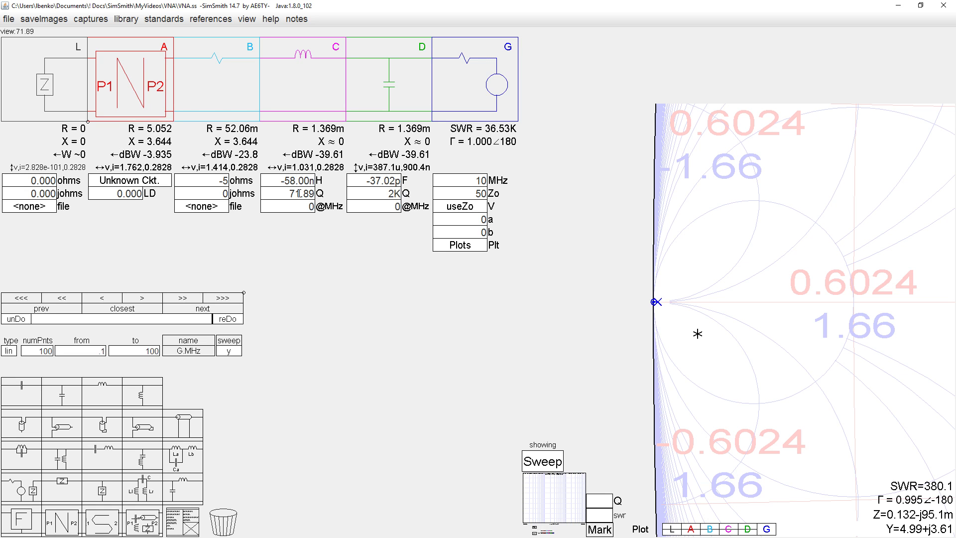
pyautogui.scroll(-1, 298, 194)
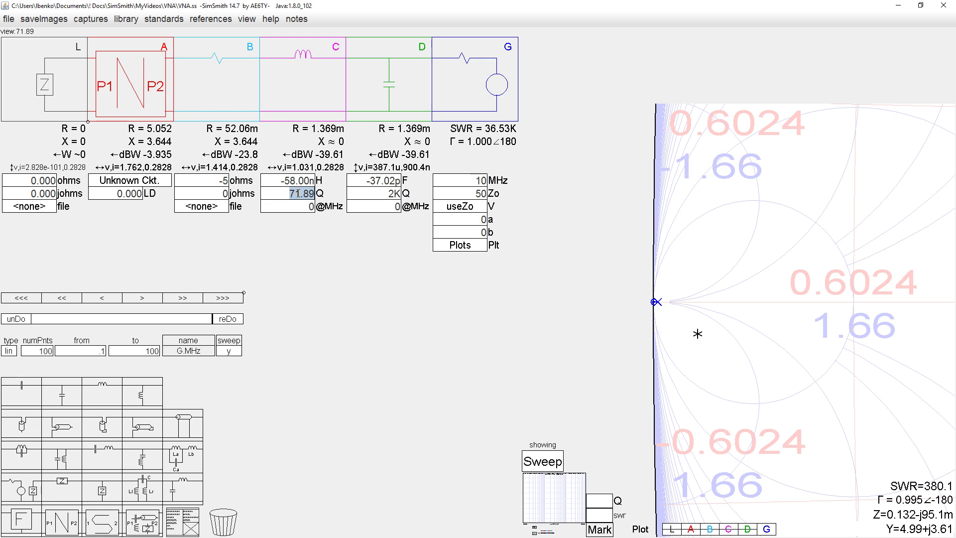
pyautogui.scroll(-1, 298, 194)
pyautogui.scroll(-5, 297, 193)
pyautogui.scroll(-5, 298, 193)
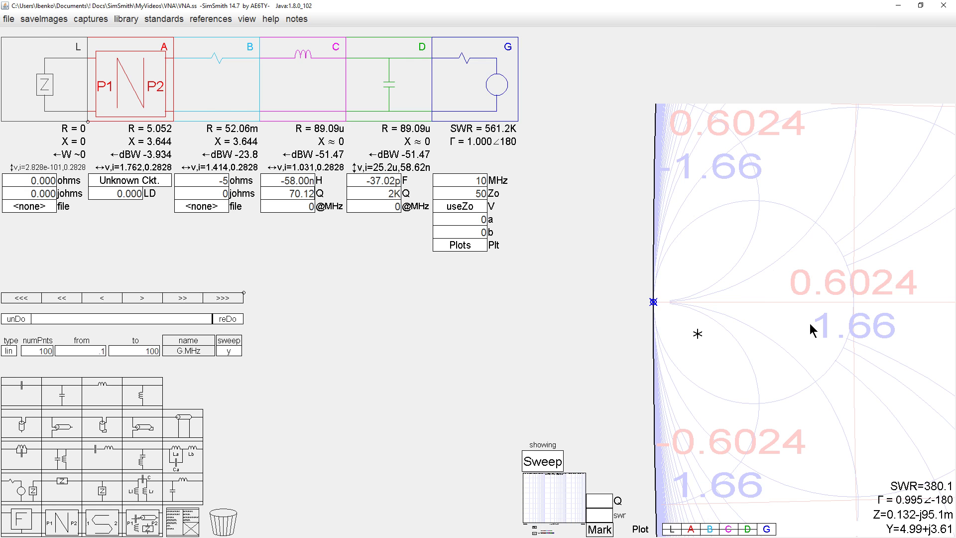
pyautogui.scroll(-4, 809, 323)
pyautogui.scroll(-3, 809, 323)
# Set LD to 1 for an open load and bring the open-circuit point into view
pyautogui.write('1')
pyautogui.press('Return')
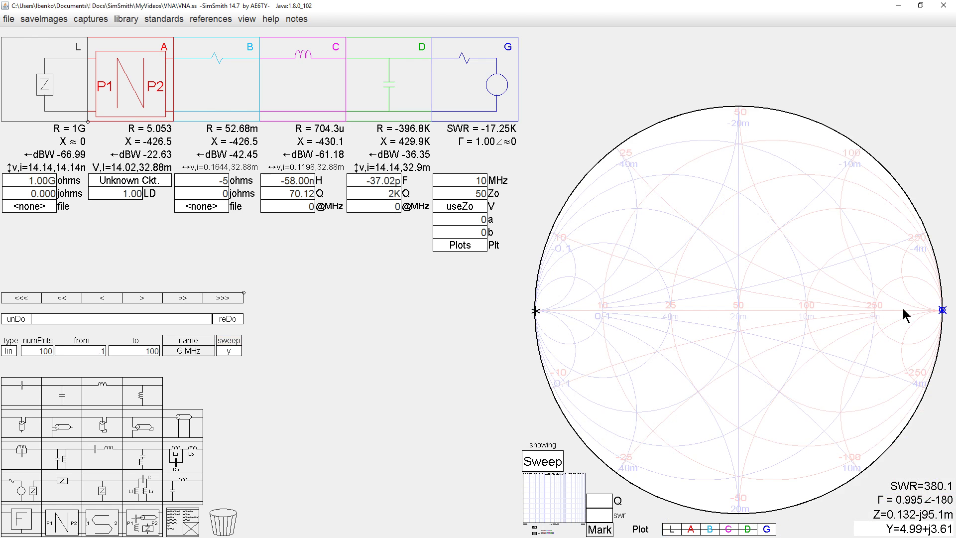
pyautogui.scroll(5, 888, 308)
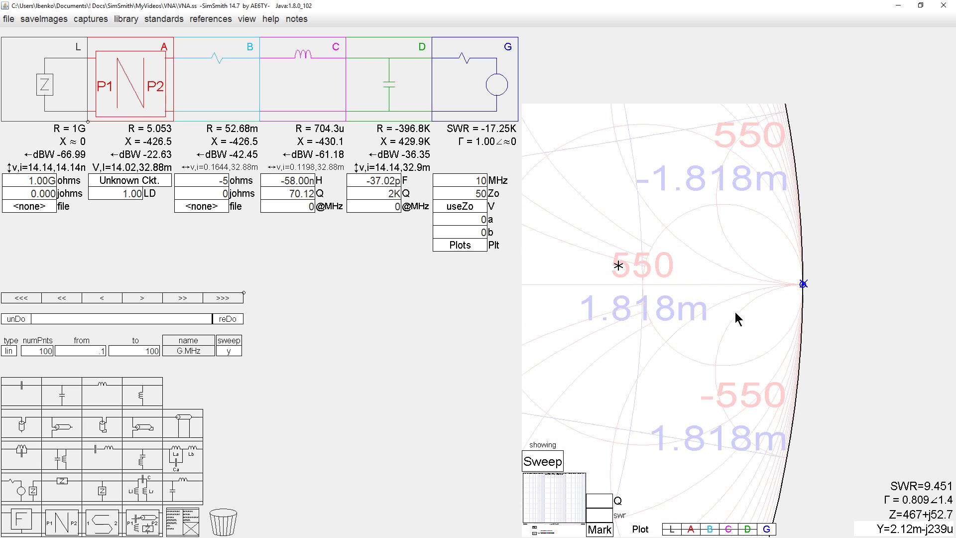
pyautogui.scroll(5, 735, 312)
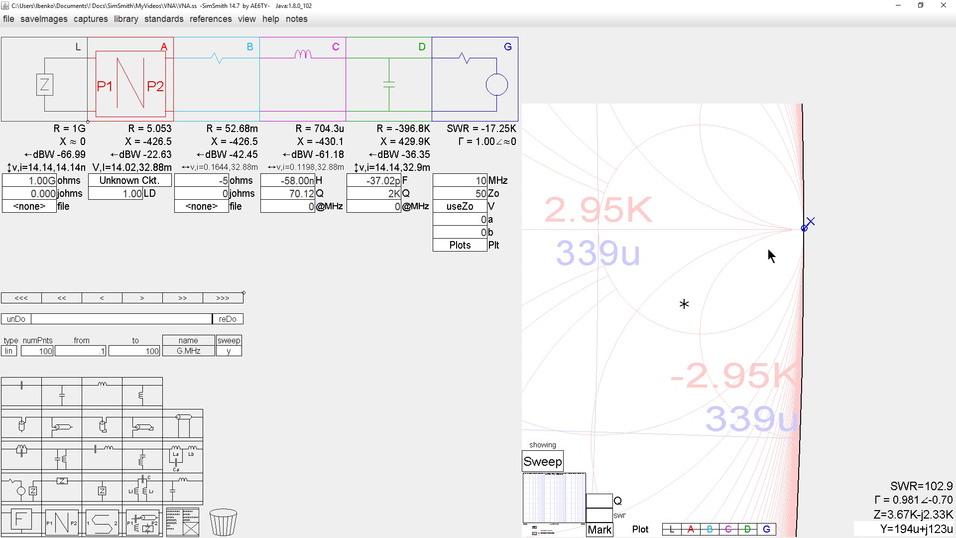
pyautogui.moveTo(732, 265)
pyautogui.mouseDown()
pyautogui.moveTo(662, 303)
pyautogui.moveTo(667, 309)
pyautogui.mouseUp()
pyautogui.scroll(4, 748, 271)
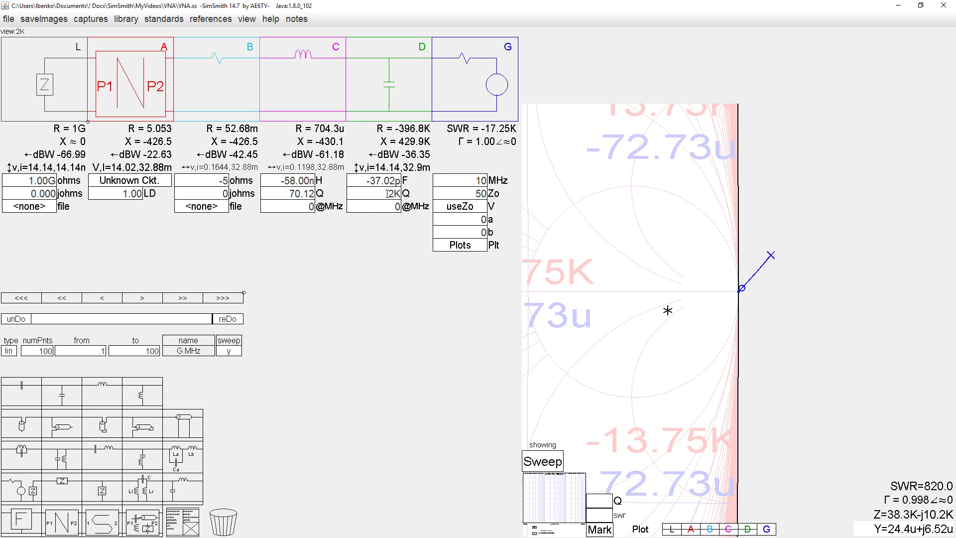
# Set capacitor D's Q to 2.2K, then raise it to about 61.81K
pyautogui.doubleClick(388, 193)
pyautogui.write('2.2K')
pyautogui.press('Return')
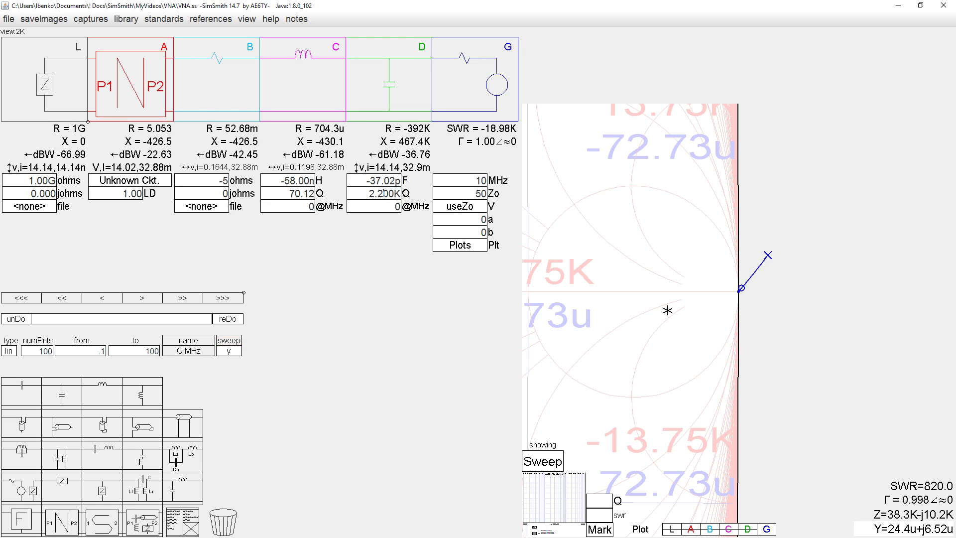
pyautogui.scroll(5, 384, 193)
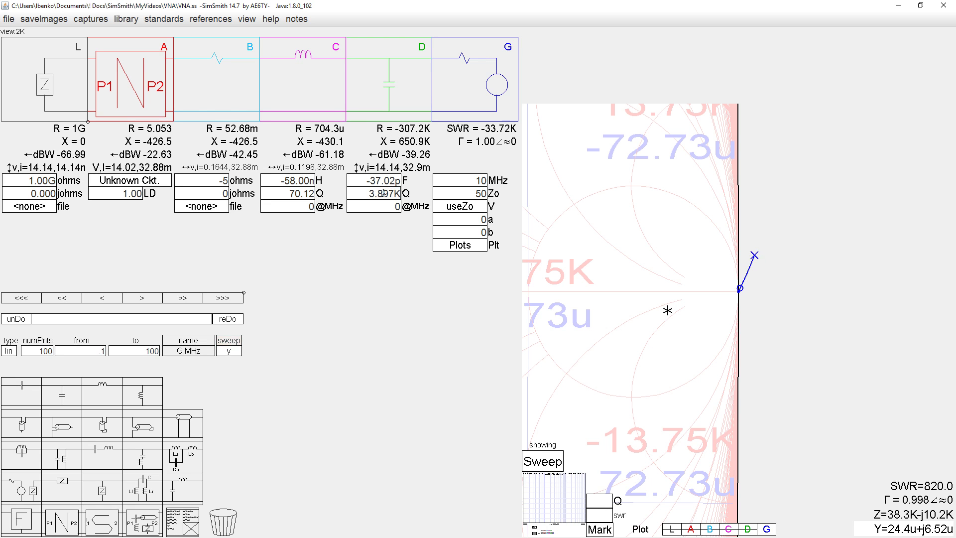
pyautogui.scroll(11, 384, 193)
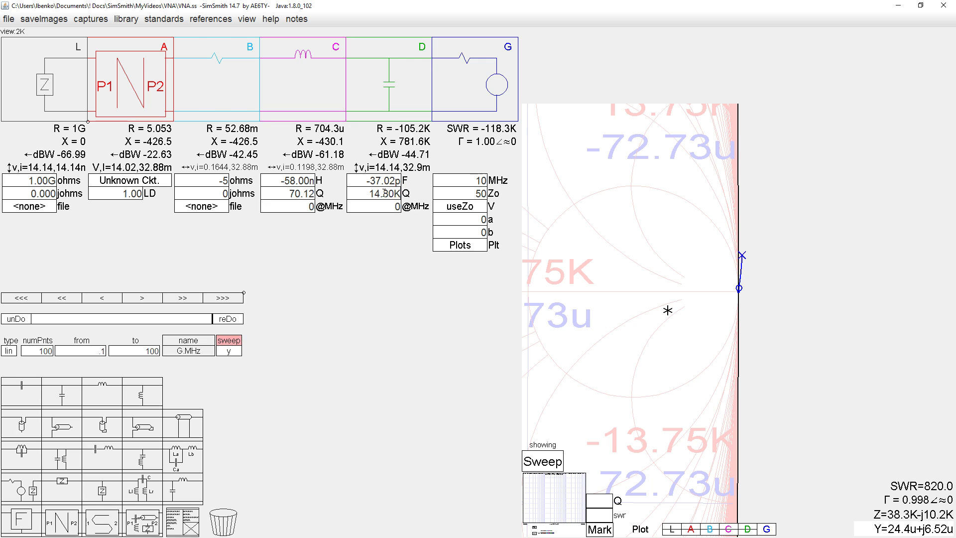
pyautogui.scroll(10, 384, 193)
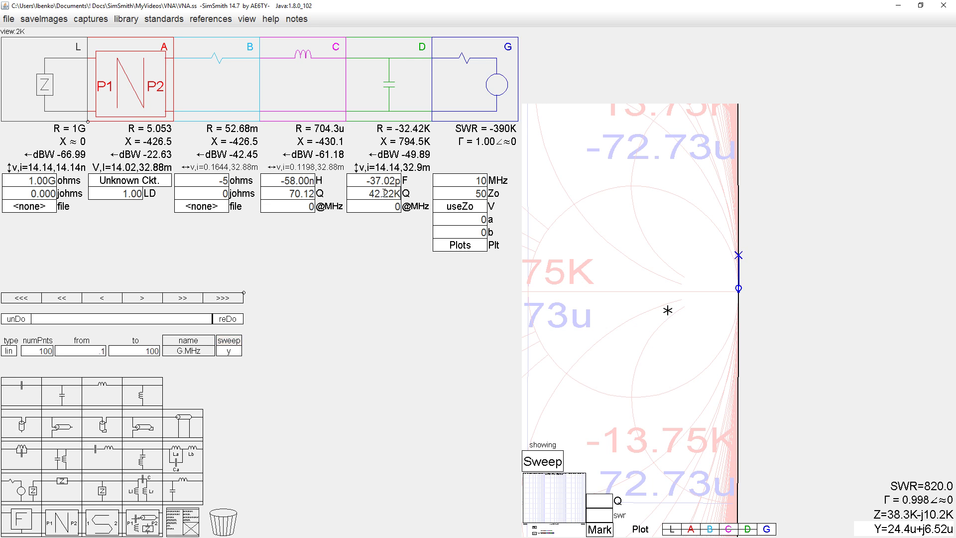
pyautogui.scroll(2, 383, 193)
pyautogui.scroll(1, 383, 193)
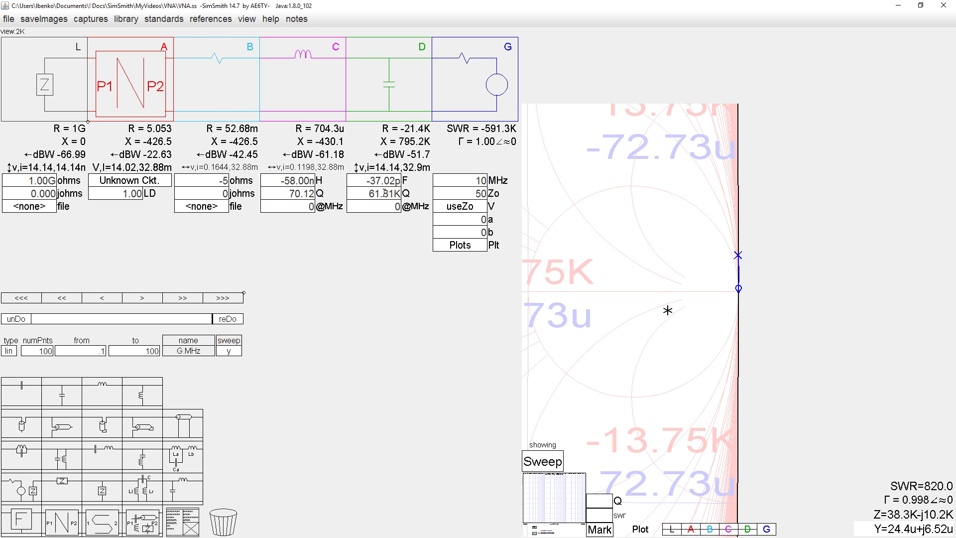
# Try fine-tuning capacitor D's capacitance and dismiss the increment-too-small warning
pyautogui.click(380, 183)
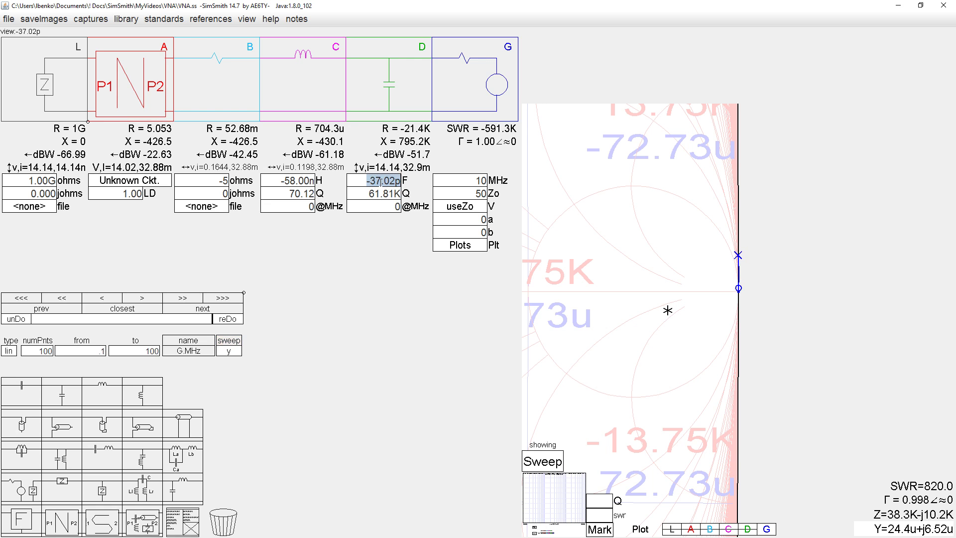
pyautogui.scroll(1, 381, 182)
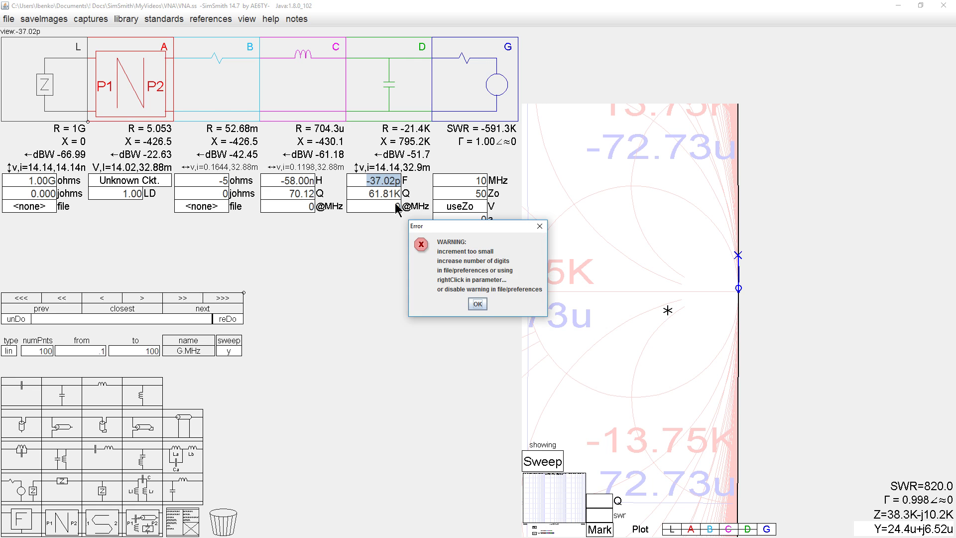
pyautogui.click(477, 304)
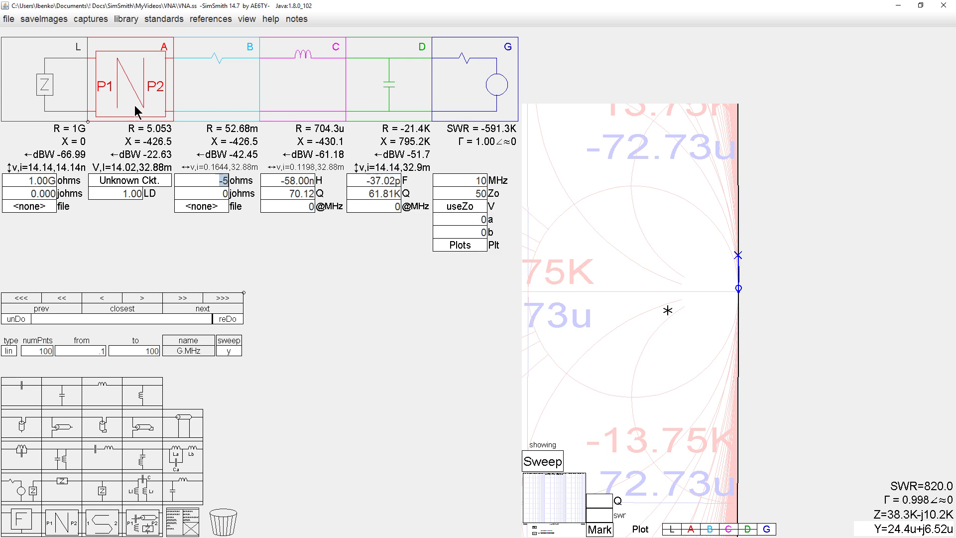
# Raise numParamDigits from 4 to 5 in Preferences
pyautogui.click(9, 20)
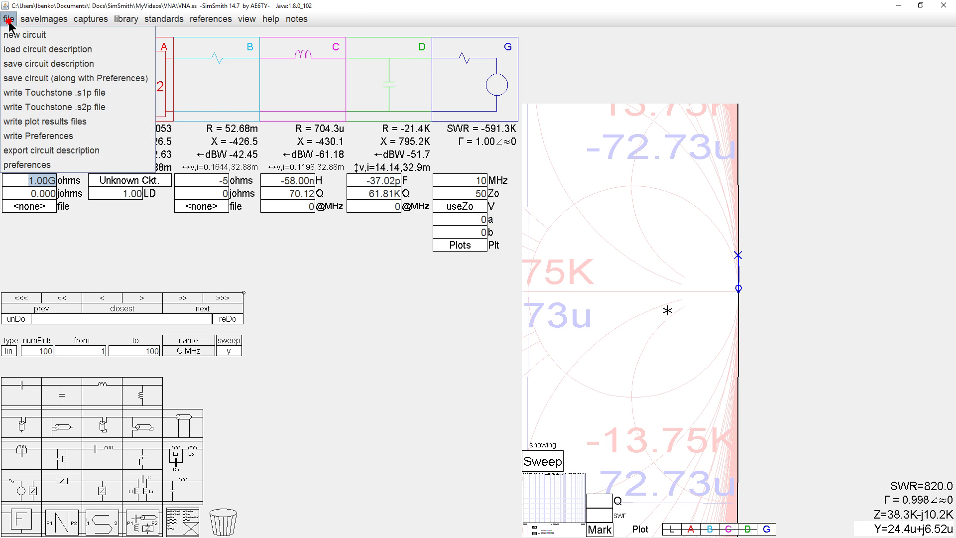
pyautogui.click(55, 165)
pyautogui.scroll(1, 377, 247)
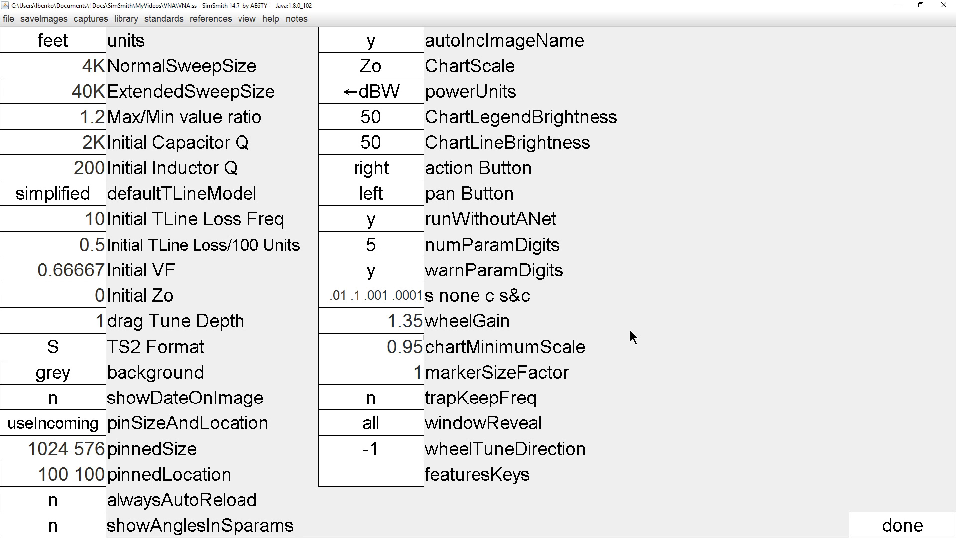
pyautogui.click(888, 528)
# Clear capacitor D's Q field and enter 100k, checking the zoomed chart
pyautogui.click(384, 180)
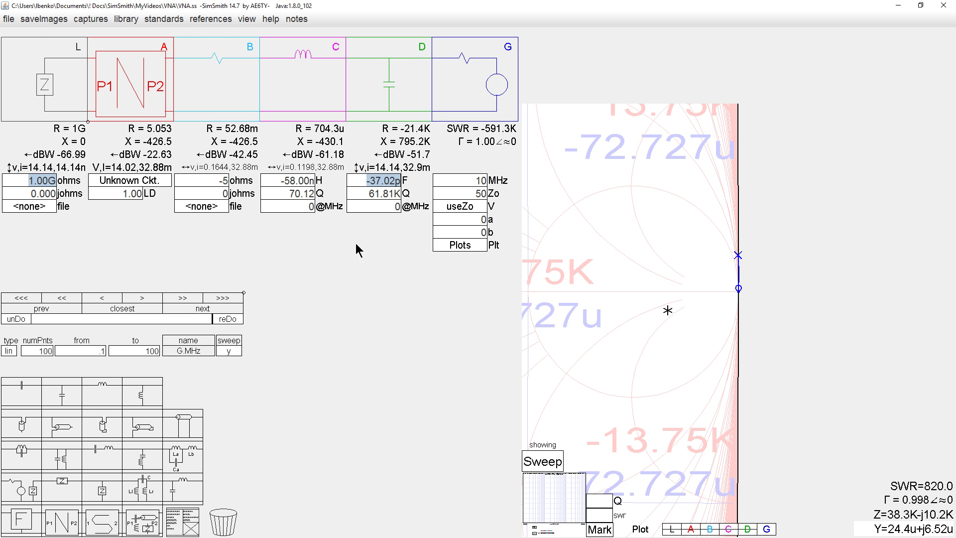
pyautogui.click(385, 180)
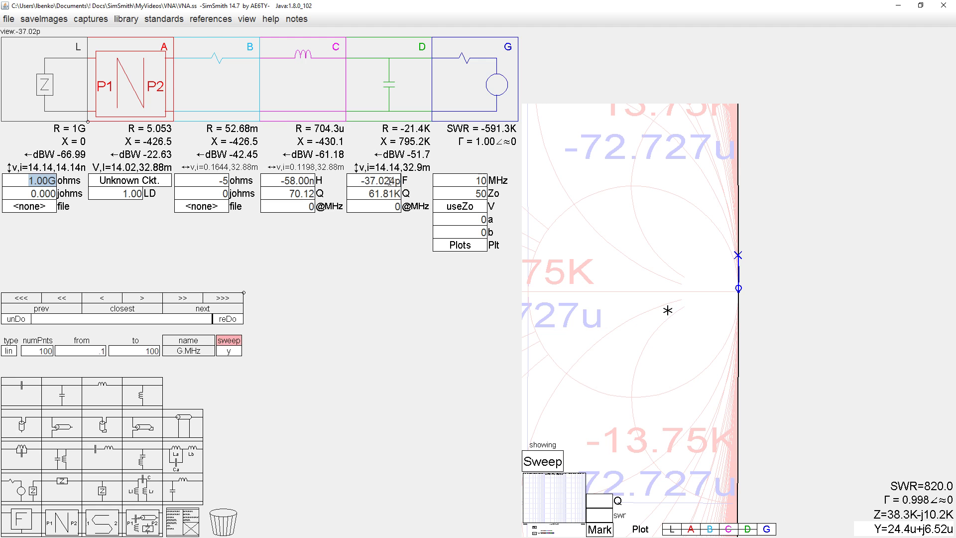
pyautogui.write('1')
pyautogui.scroll(3, 389, 183)
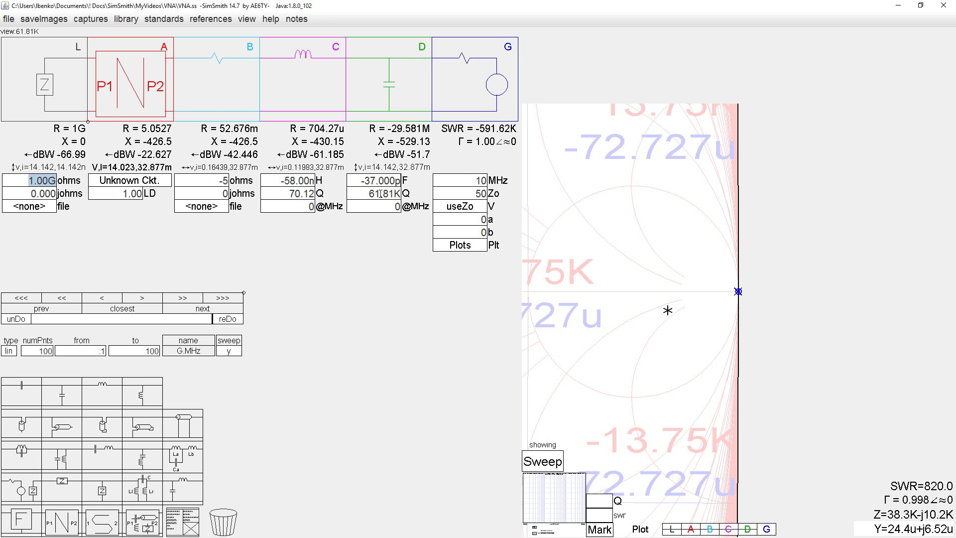
pyautogui.scroll(2, 381, 195)
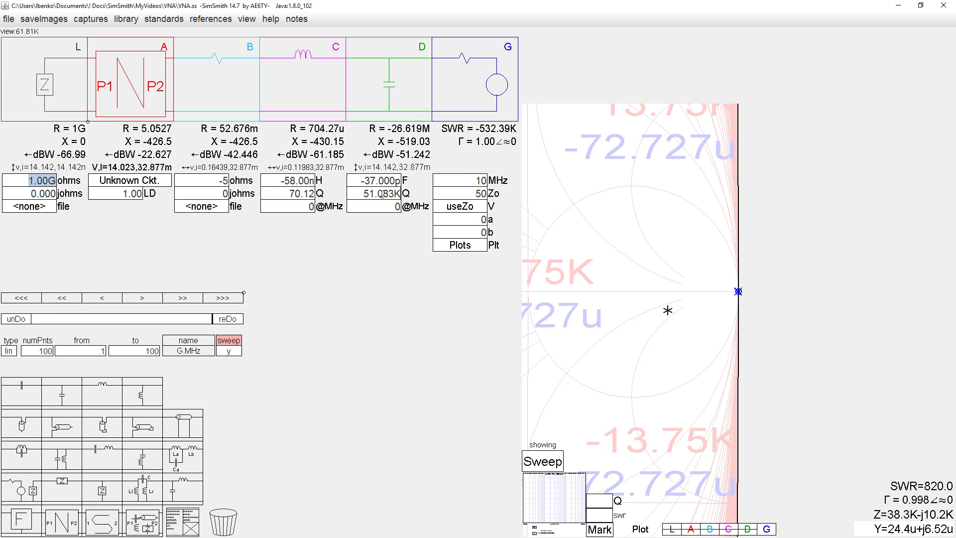
pyautogui.scroll(3, 381, 195)
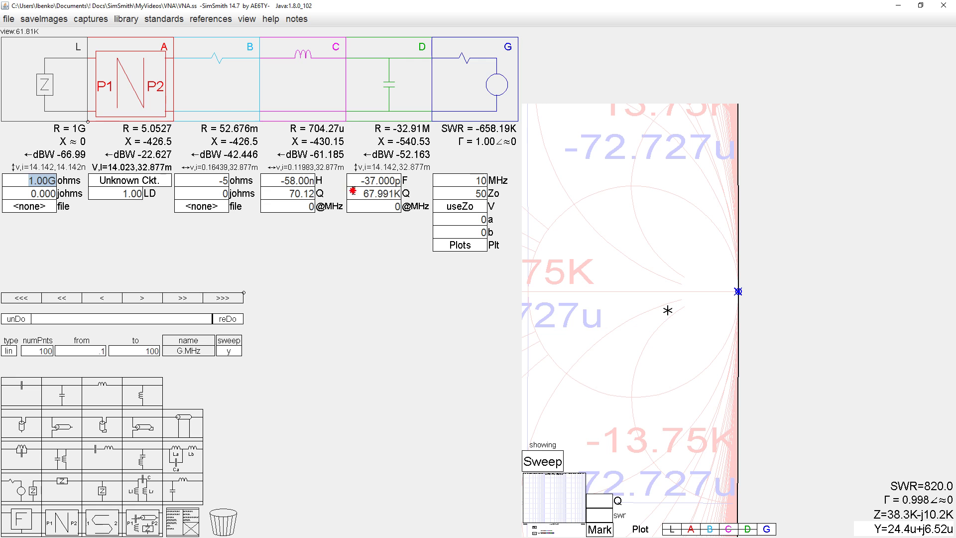
pyautogui.press('BackSpace')
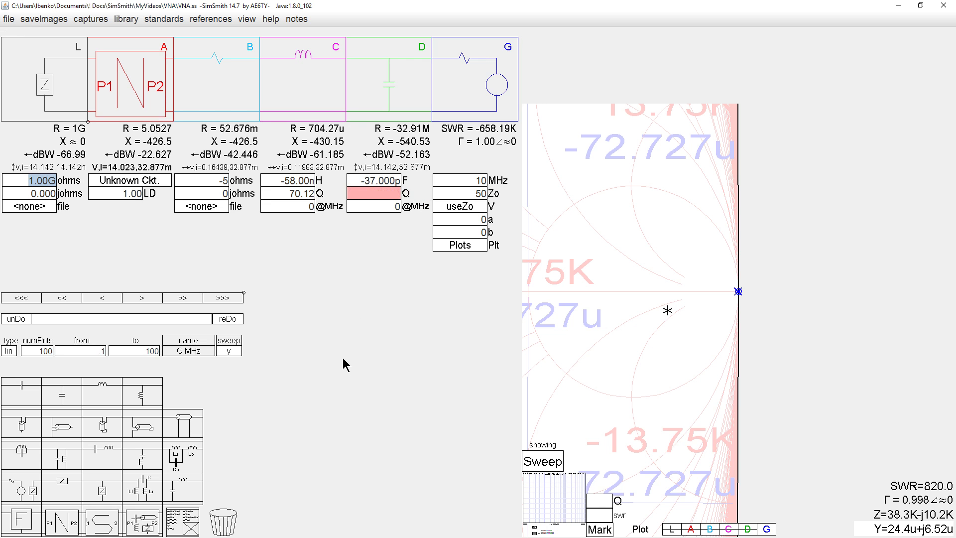
pyautogui.press('Return')
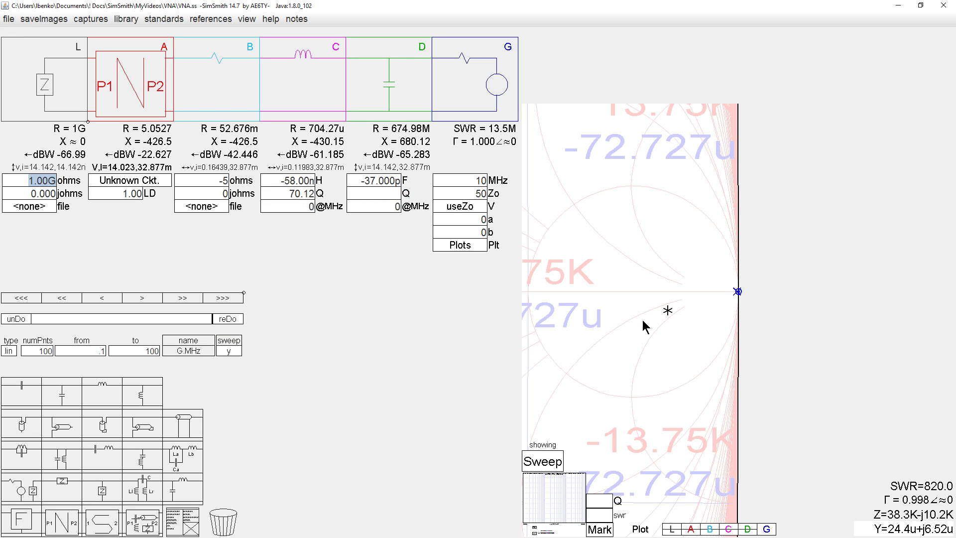
pyautogui.scroll(1, 728, 303)
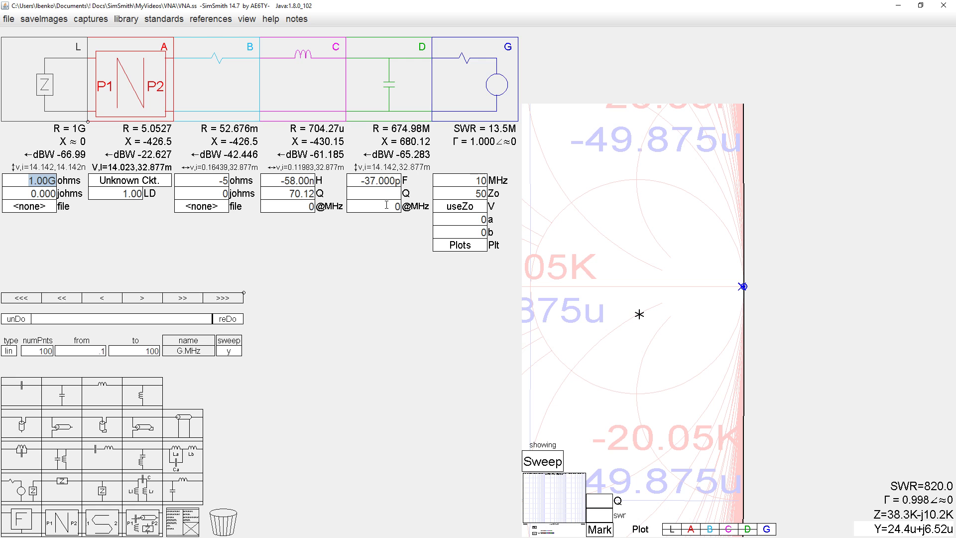
pyautogui.write('100k')
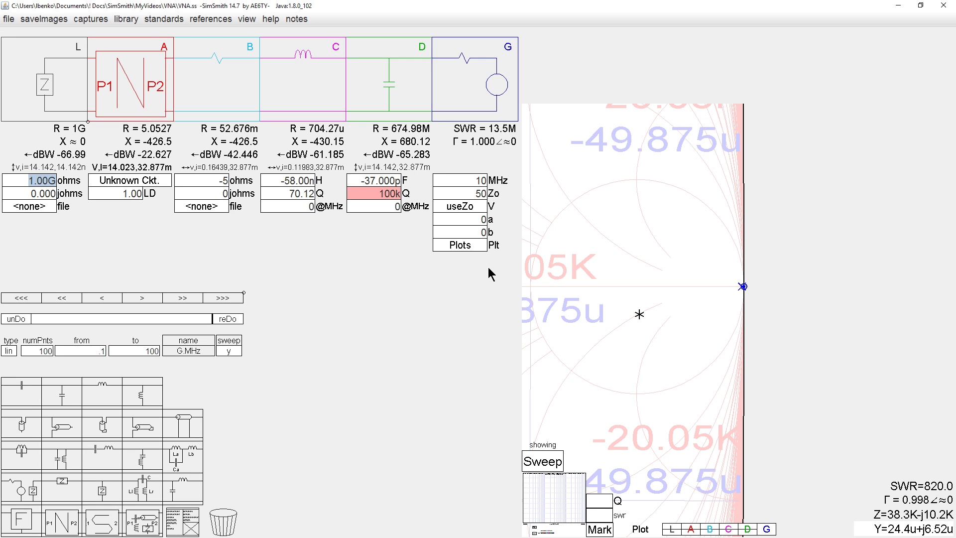
pyautogui.press('Return')
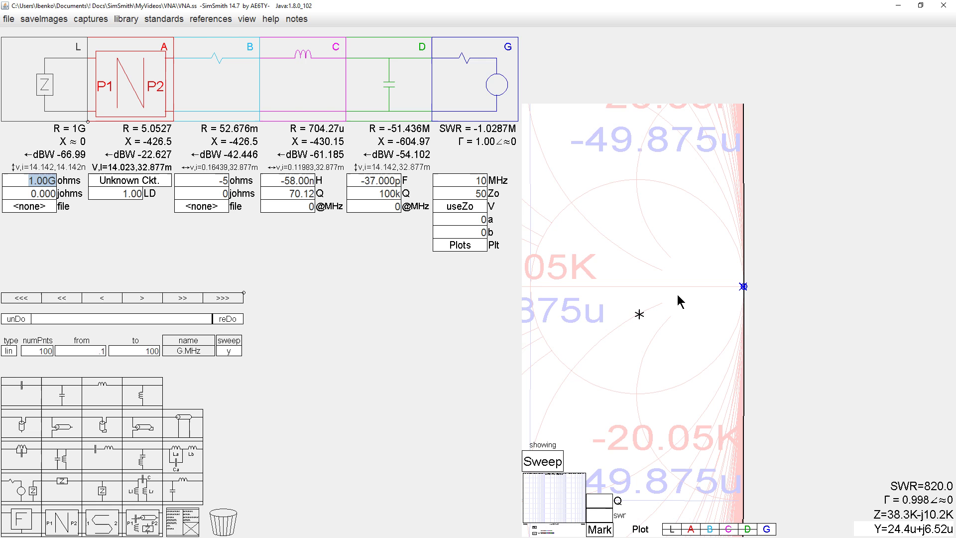
# Zoom the chart and set block A's LD to 2 for a 50-ohm load
pyautogui.scroll(-8, 653, 301)
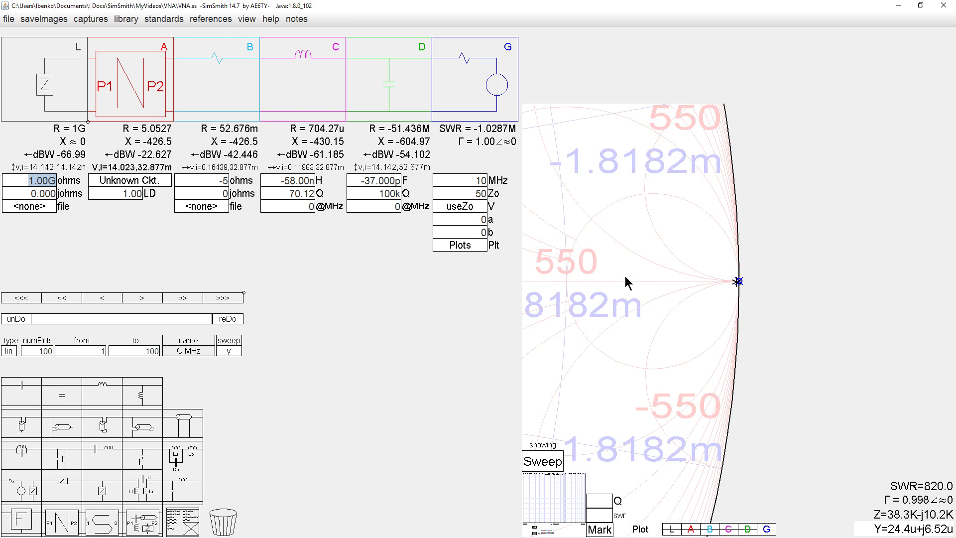
pyautogui.scroll(-4, 625, 277)
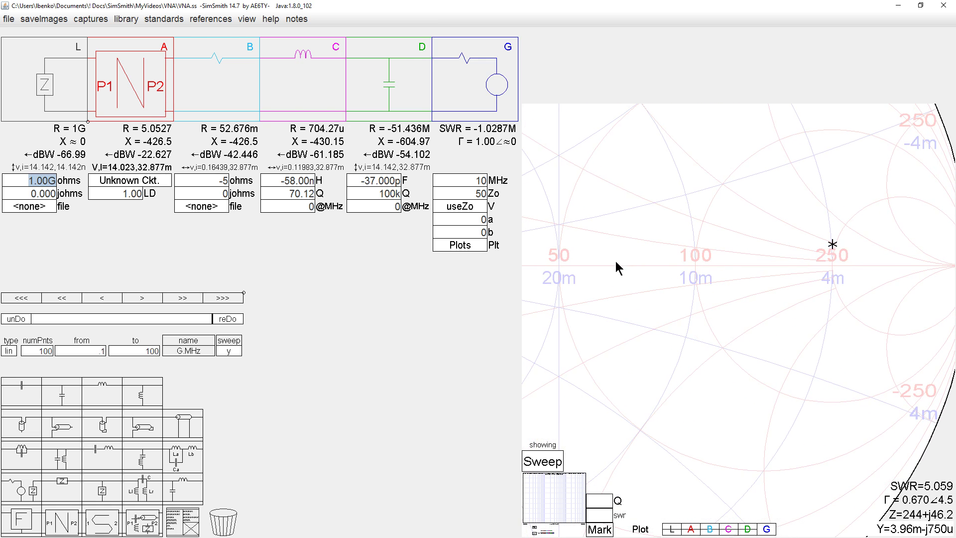
pyautogui.scroll(-3, 706, 260)
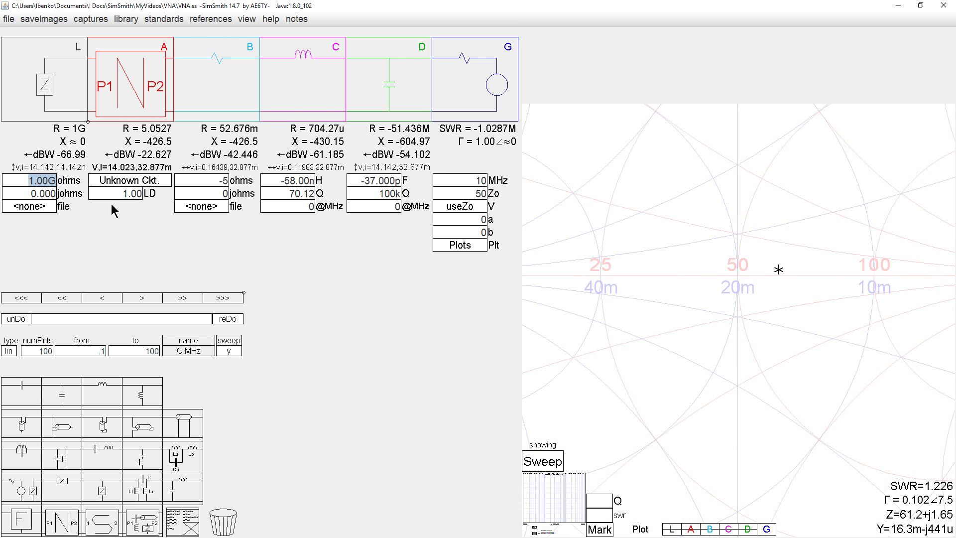
pyautogui.click(132, 193)
pyautogui.write('2')
pyautogui.press('Return')
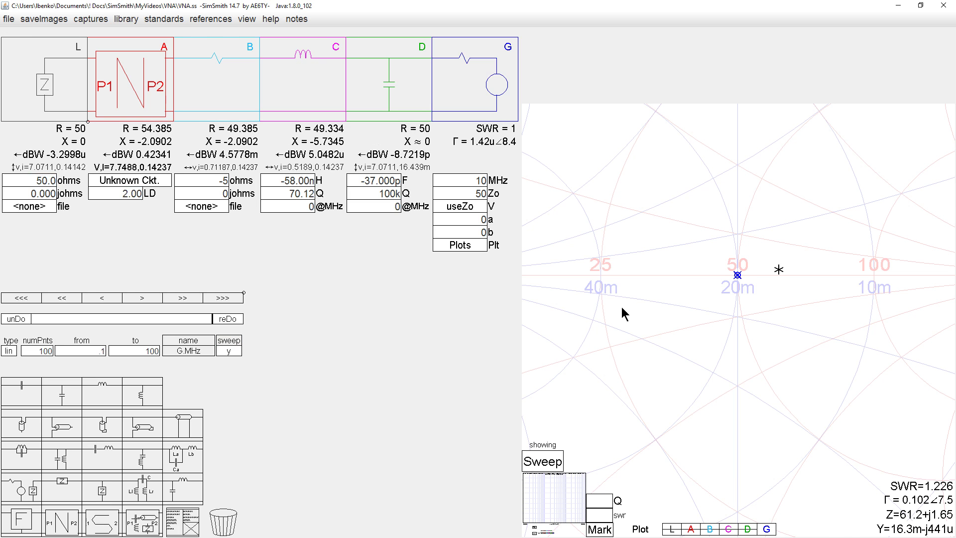
# Change the load to 1.00G ohms, then set LD to 0 to short it
pyautogui.scroll(10, 718, 277)
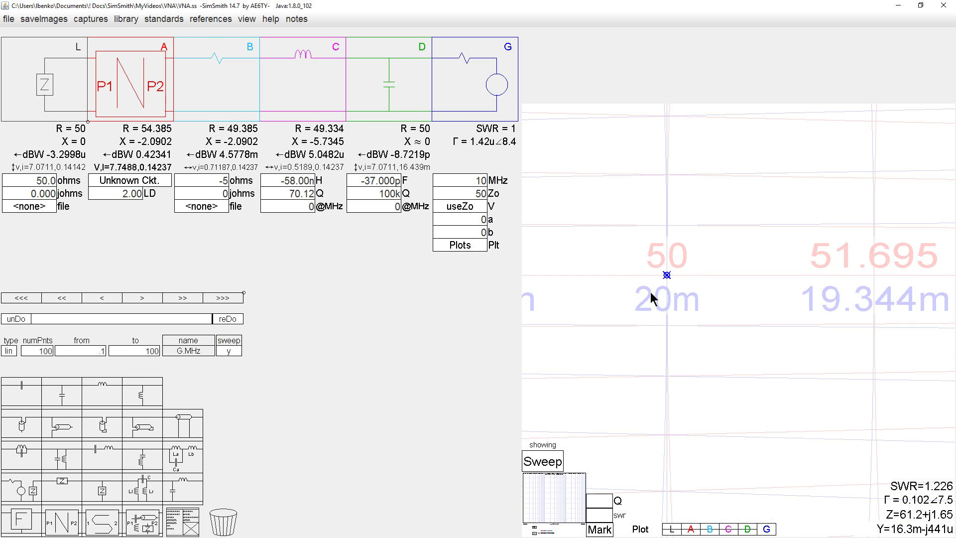
pyautogui.scroll(4, 649, 298)
pyautogui.scroll(-5, 666, 278)
pyautogui.scroll(-9, 666, 275)
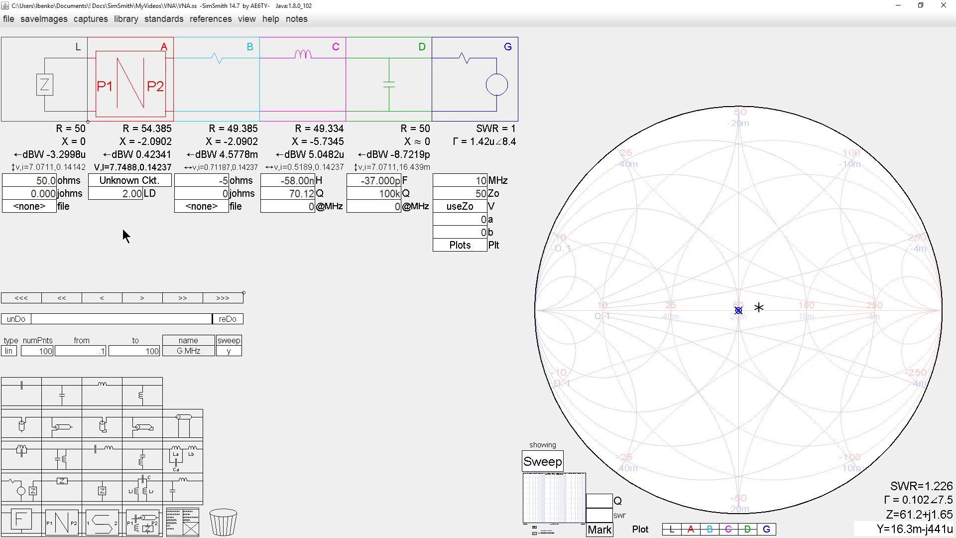
pyautogui.write('1g')
pyautogui.press('Return')
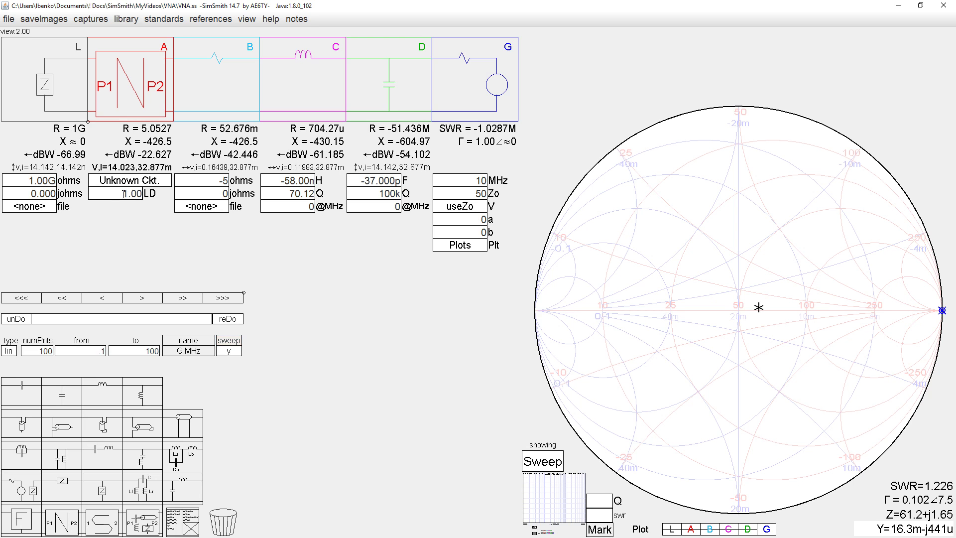
pyautogui.moveTo(559, 316); pyautogui.dragTo(654, 305)
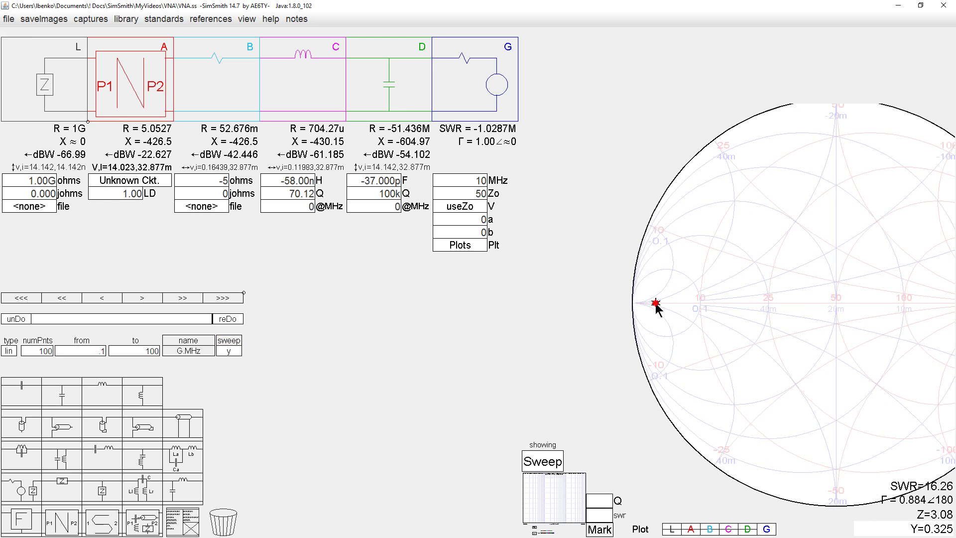
pyautogui.doubleClick(133, 194)
pyautogui.write('0')
pyautogui.press('Return')
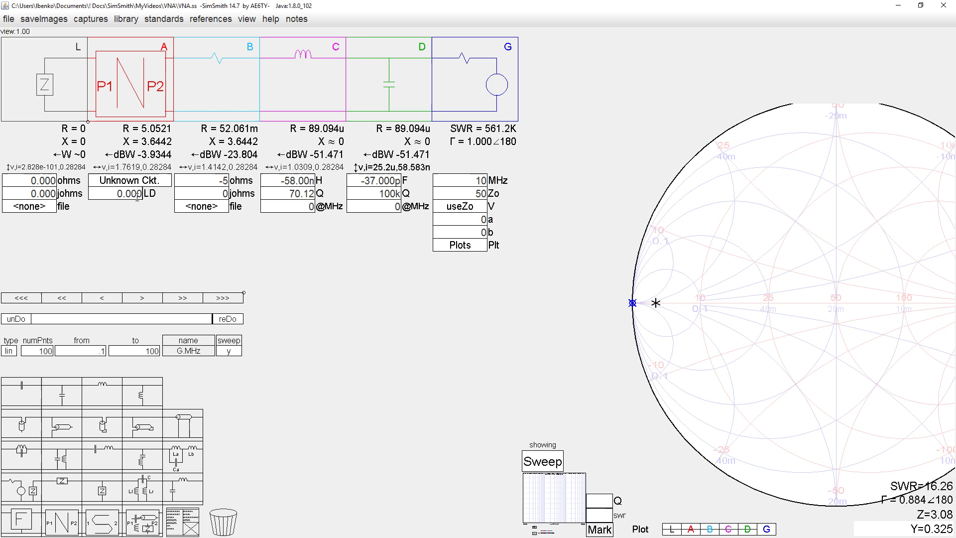
# Open block A's Unknown Ckt. netlist editor and move it aside
pyautogui.scroll(5, 604, 304)
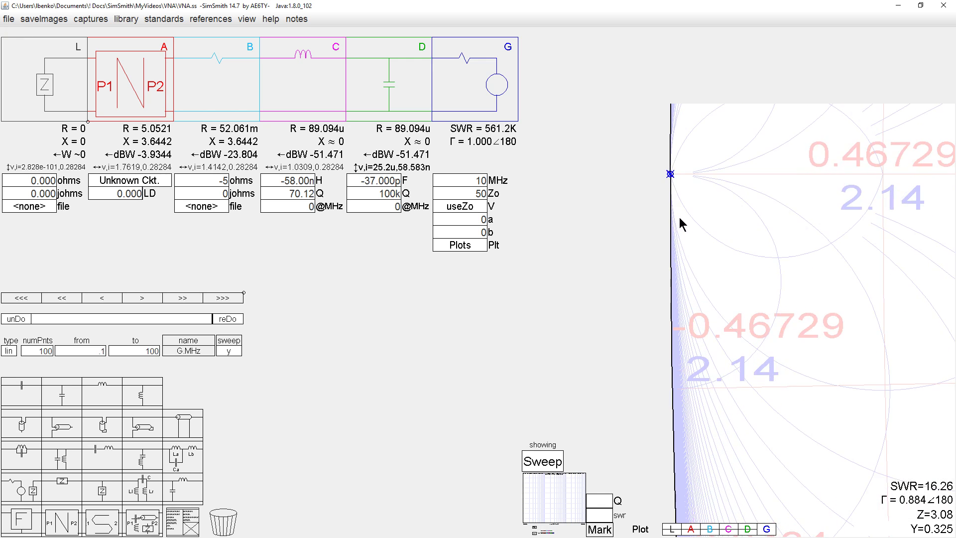
pyautogui.scroll(-5, 642, 259)
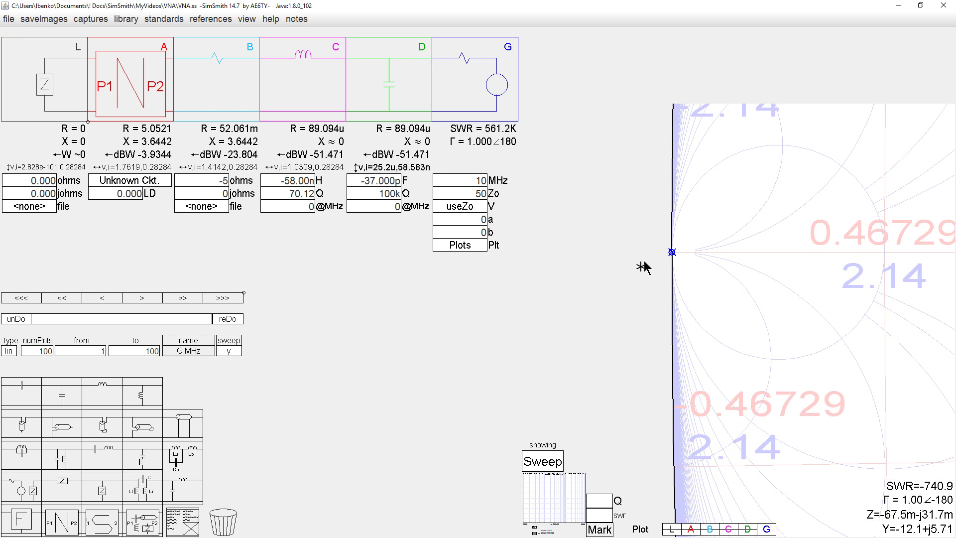
pyautogui.scroll(-2, 647, 260)
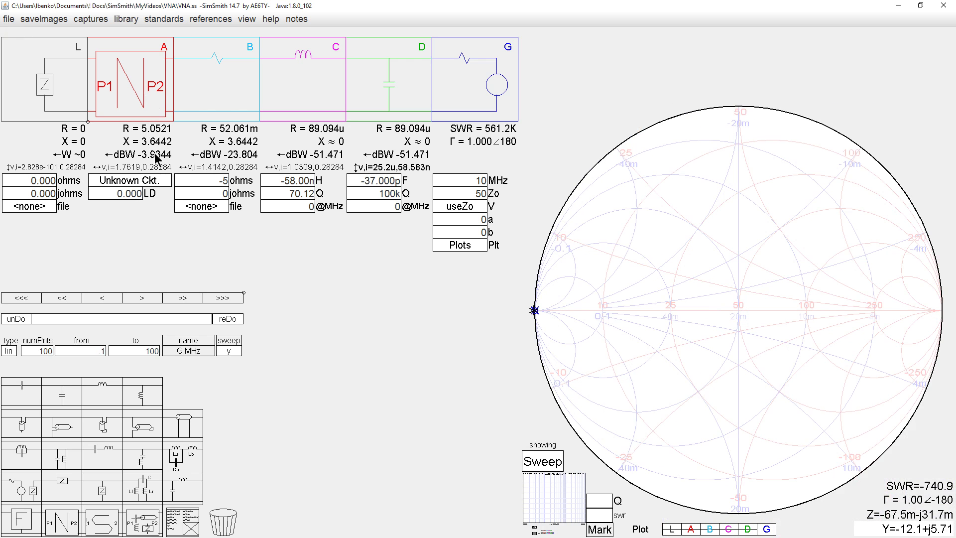
pyautogui.click(132, 181)
pyautogui.moveTo(264, 261); pyautogui.dragTo(293, 284)
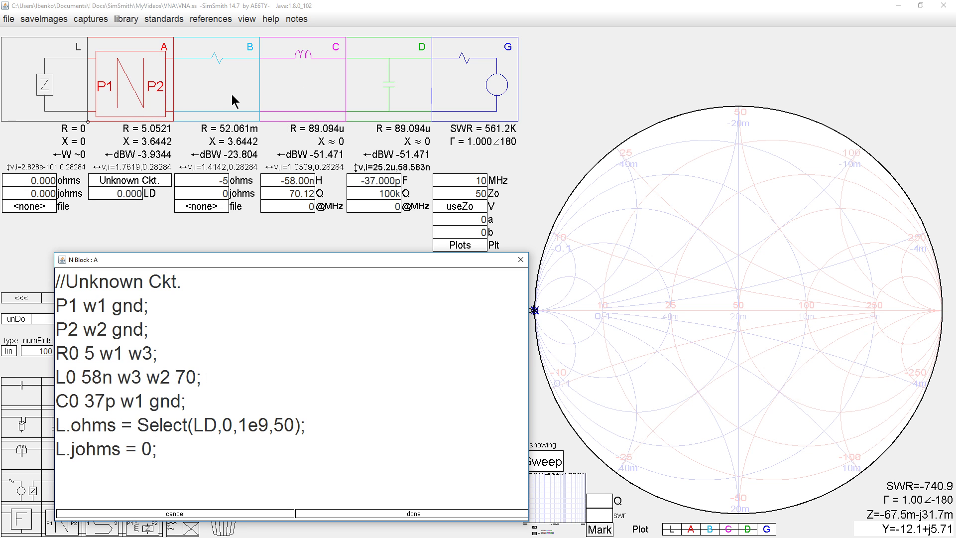
# Move inductor C ahead of the -5 ohm resistor B and clear capacitor D's 100k Q value
pyautogui.moveTo(292, 91)
pyautogui.mouseDown()
pyautogui.moveTo(236, 89)
pyautogui.moveTo(303, 79)
pyautogui.mouseUp()
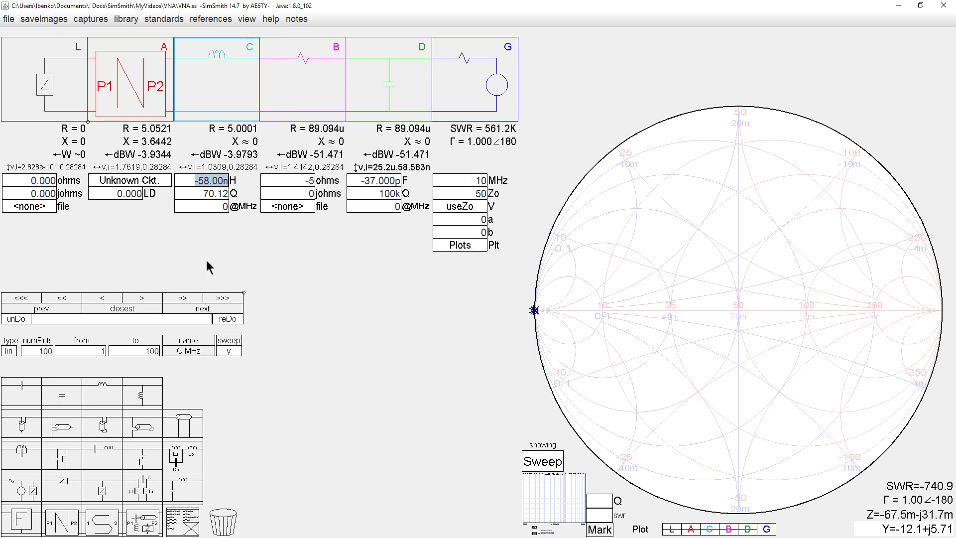
pyautogui.click(126, 184)
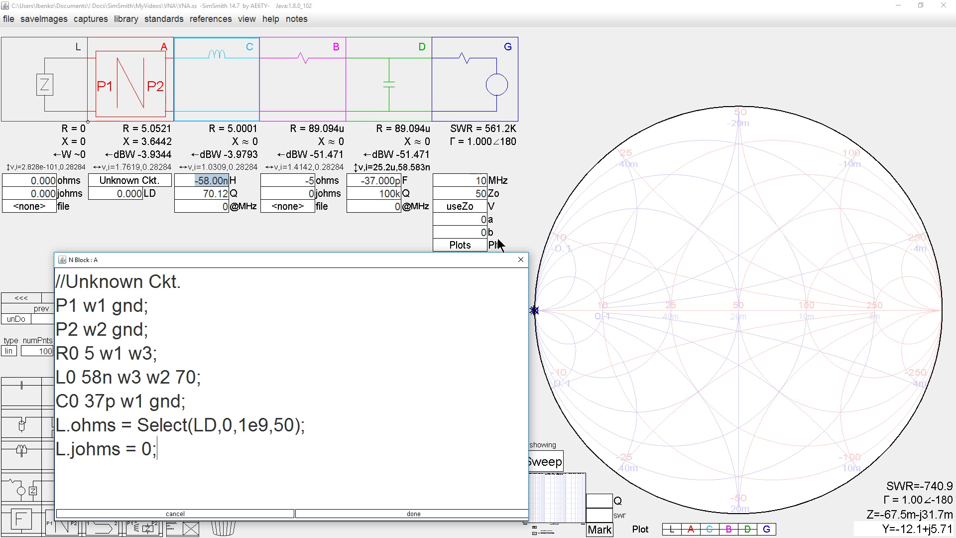
pyautogui.click(381, 198)
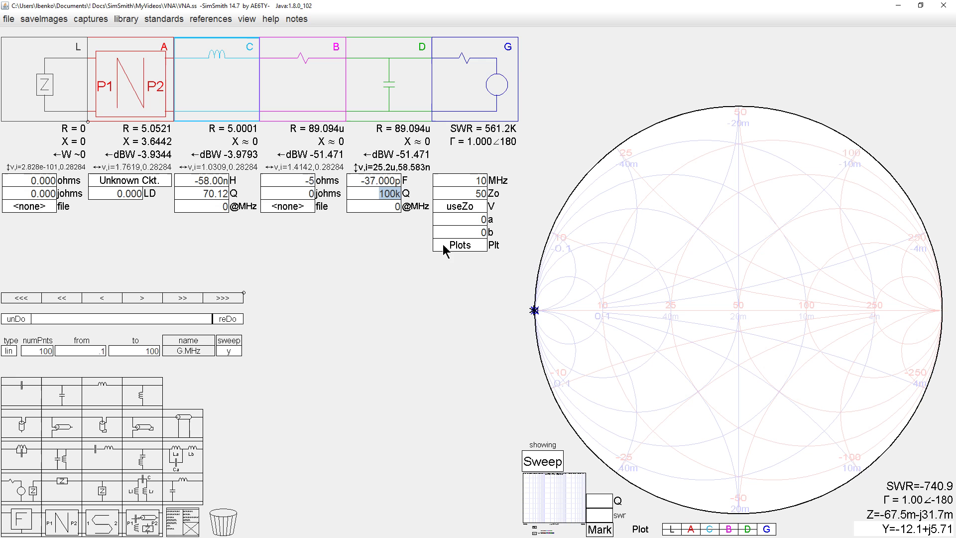
pyautogui.press('BackSpace')
pyautogui.press('Return')
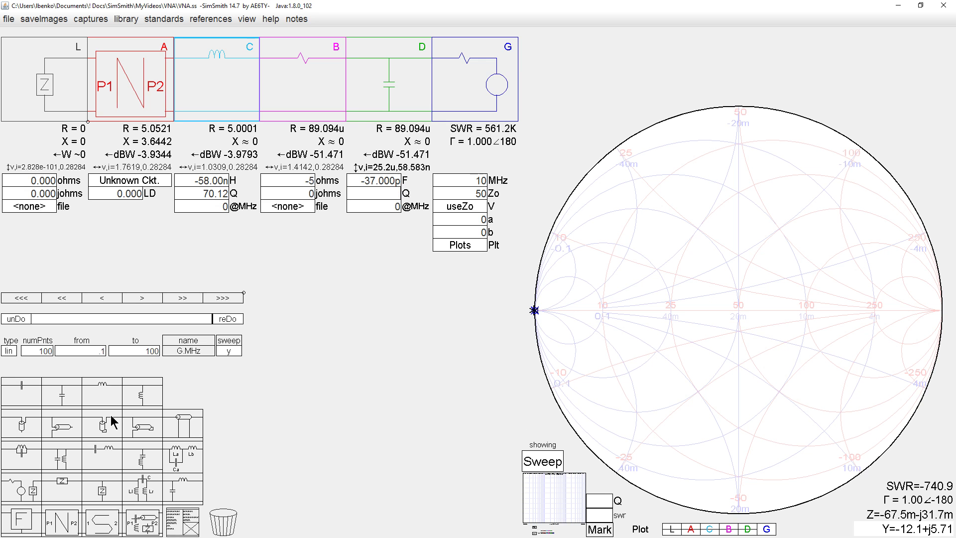
# Reposition and narrow block A's netlist editor to read R0 5 ohms, L0 58n Q 70, C0 37p
pyautogui.click(141, 183)
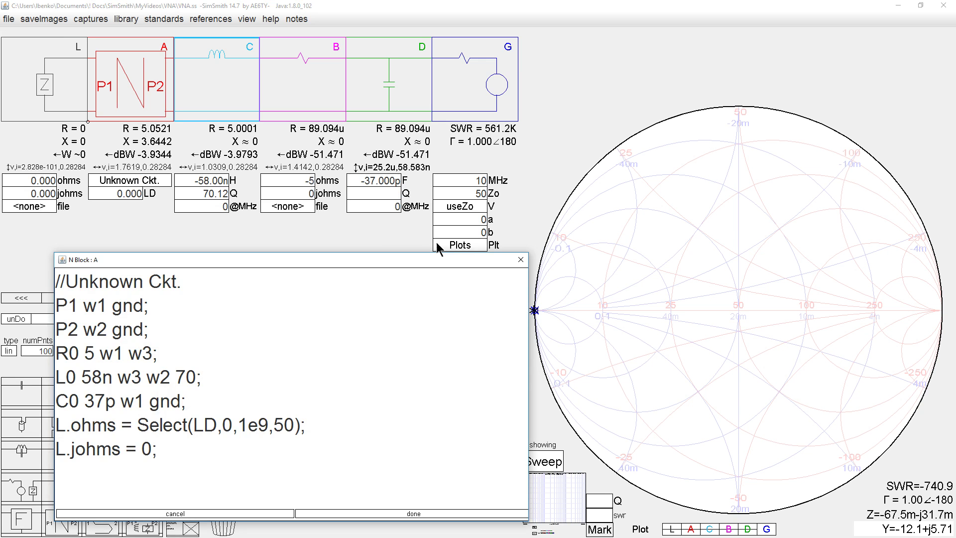
pyautogui.moveTo(434, 262); pyautogui.dragTo(416, 246)
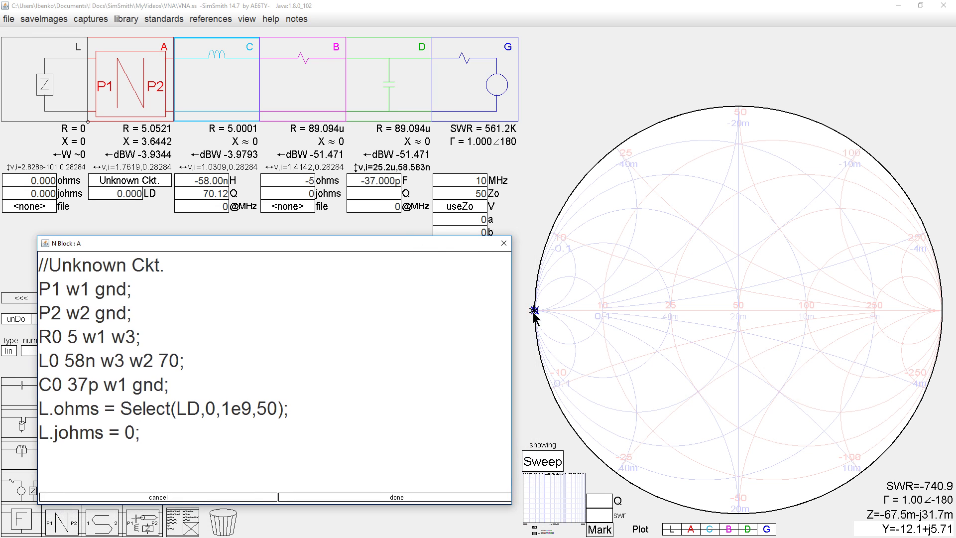
pyautogui.moveTo(511, 311); pyautogui.dragTo(424, 310)
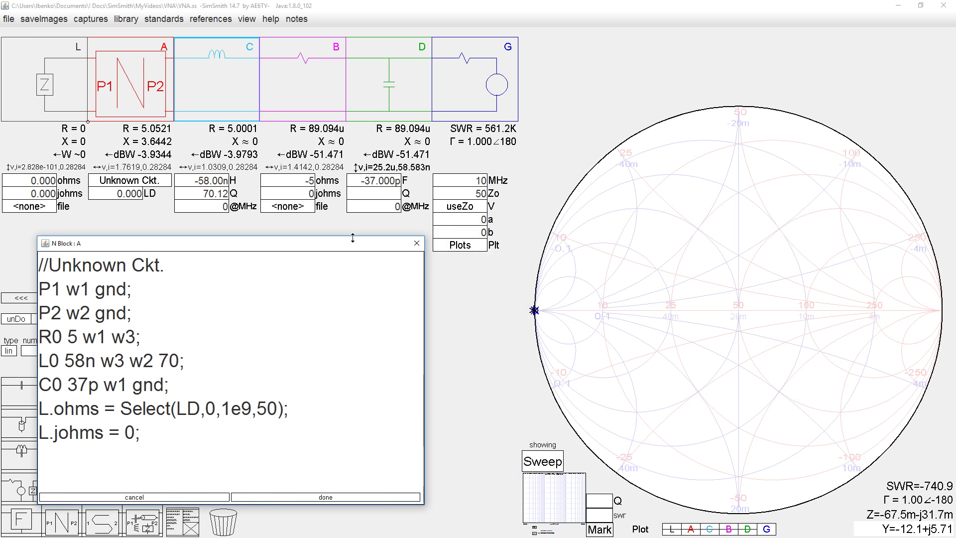
pyautogui.moveTo(358, 244); pyautogui.dragTo(381, 245)
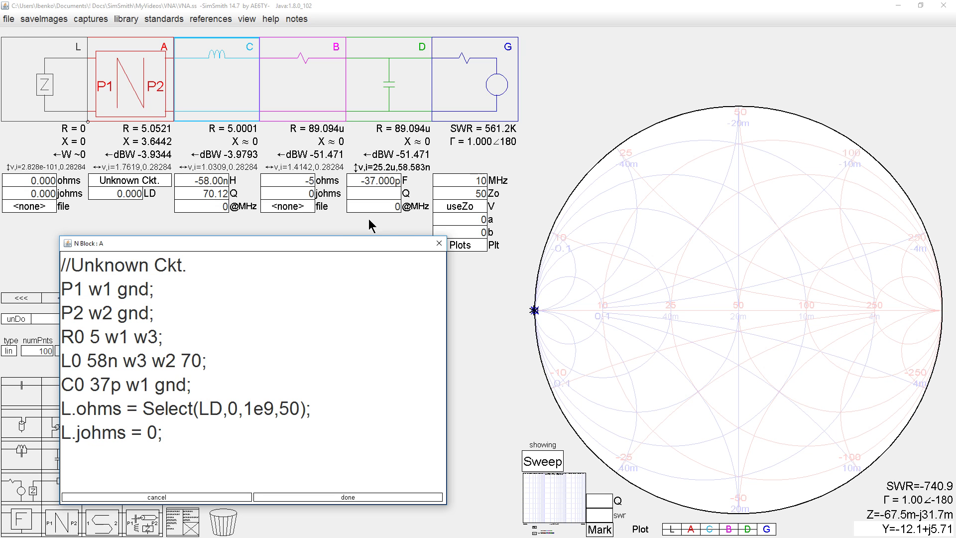
pyautogui.click(307, 245)
pyautogui.moveTo(307, 246); pyautogui.dragTo(320, 247)
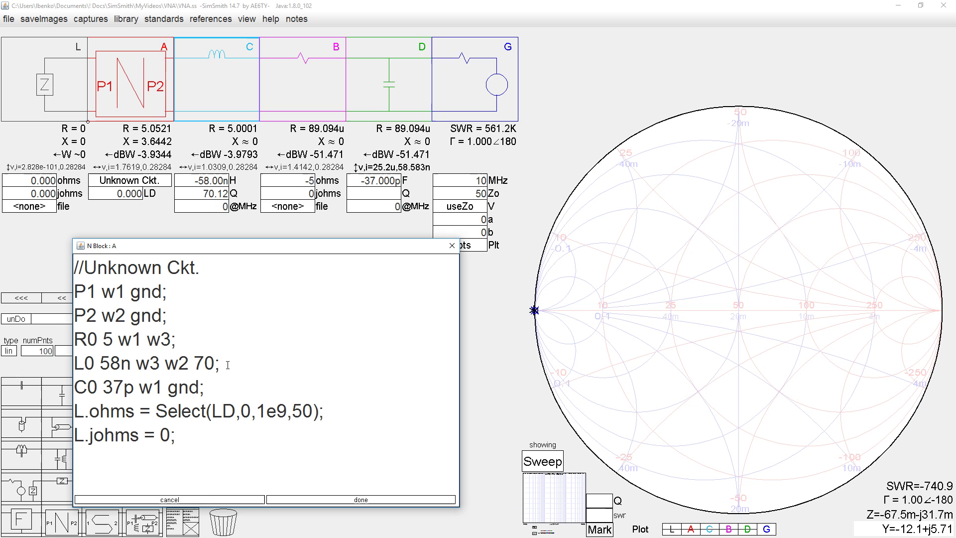
# Enter -13.0 as block A's LD value and scroll to adjust it
pyautogui.click(124, 195)
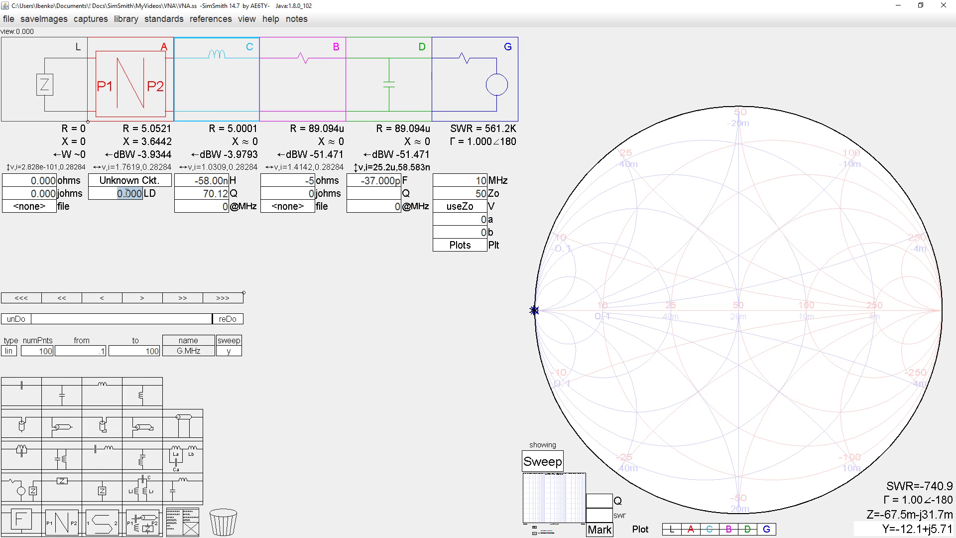
pyautogui.write('-13.0')
pyautogui.scroll(9, 127, 194)
pyautogui.scroll(1, 127, 193)
pyautogui.scroll(1, 127, 193)
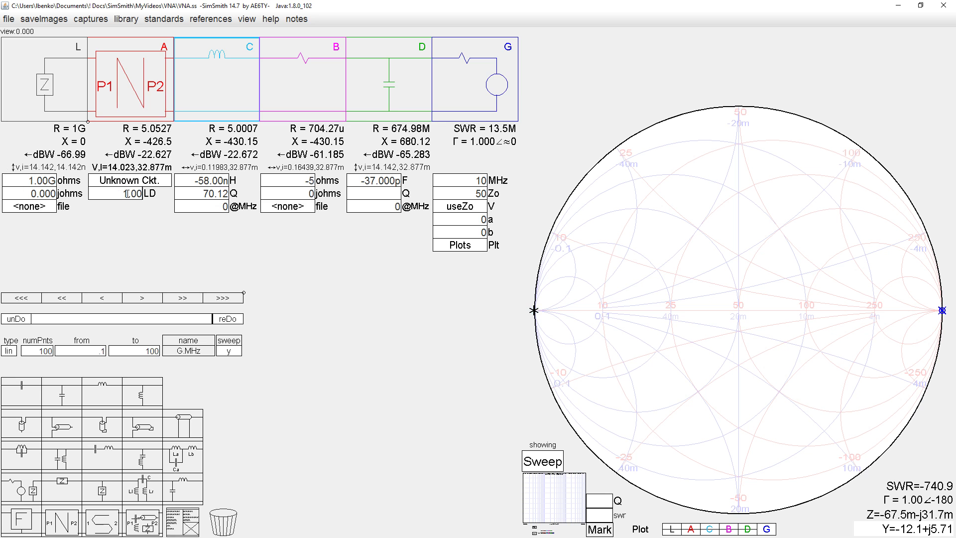
pyautogui.scroll(1, 127, 195)
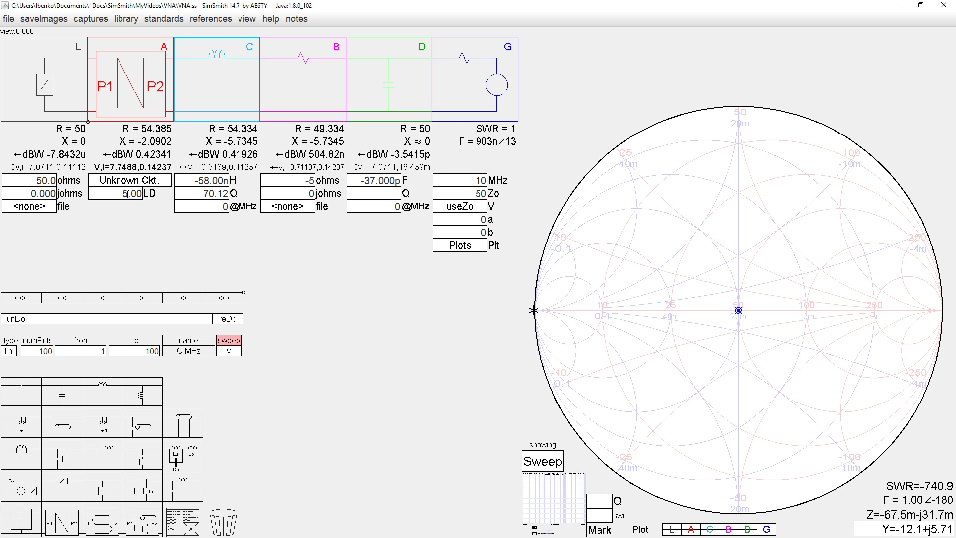
pyautogui.scroll(-2, 127, 195)
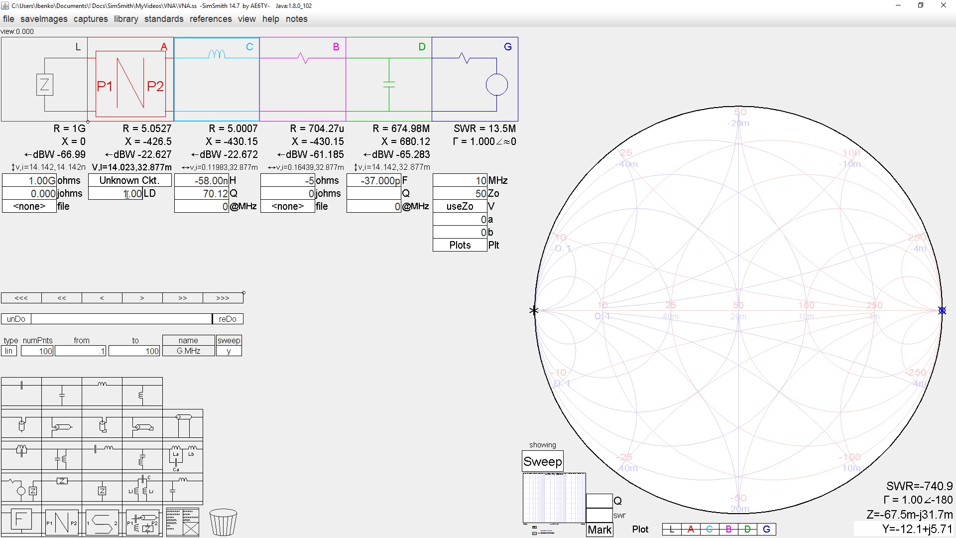
# Reopen block A's netlist script, go to its end, and accept it with done
pyautogui.click(124, 182)
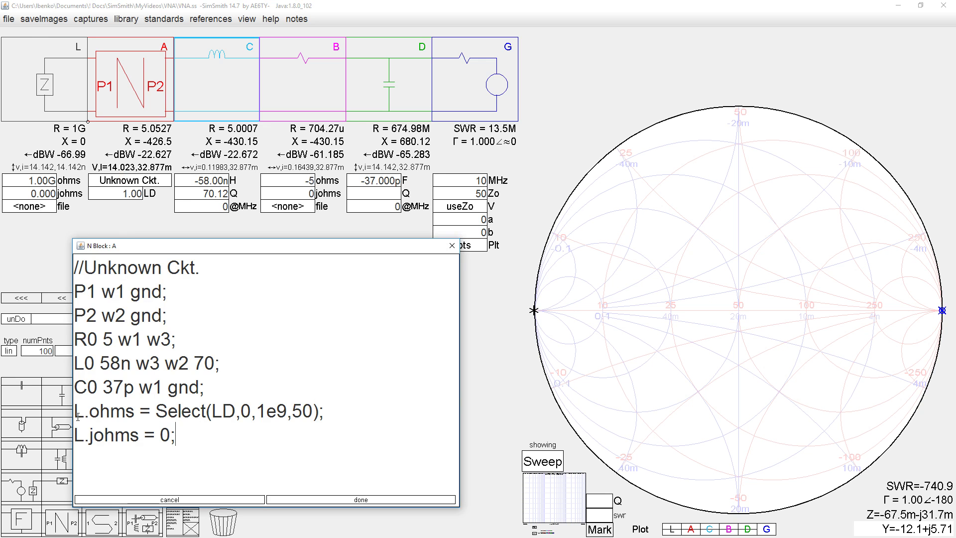
pyautogui.click(178, 452)
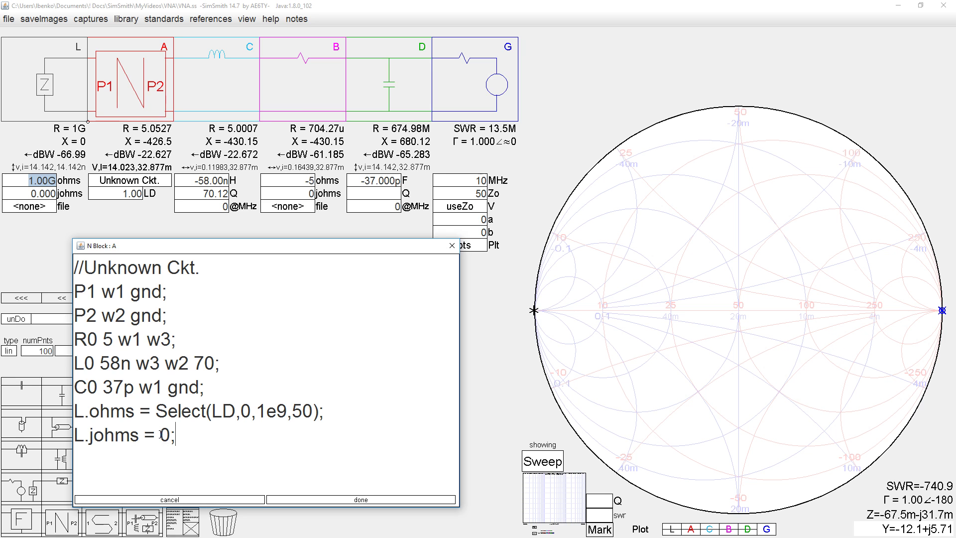
pyautogui.click(362, 500)
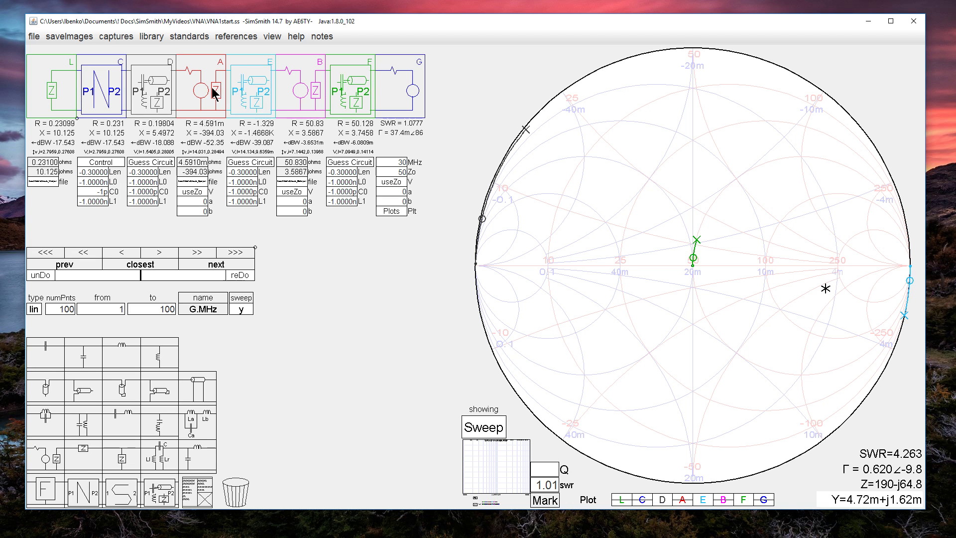
pyautogui.click(39, 182)
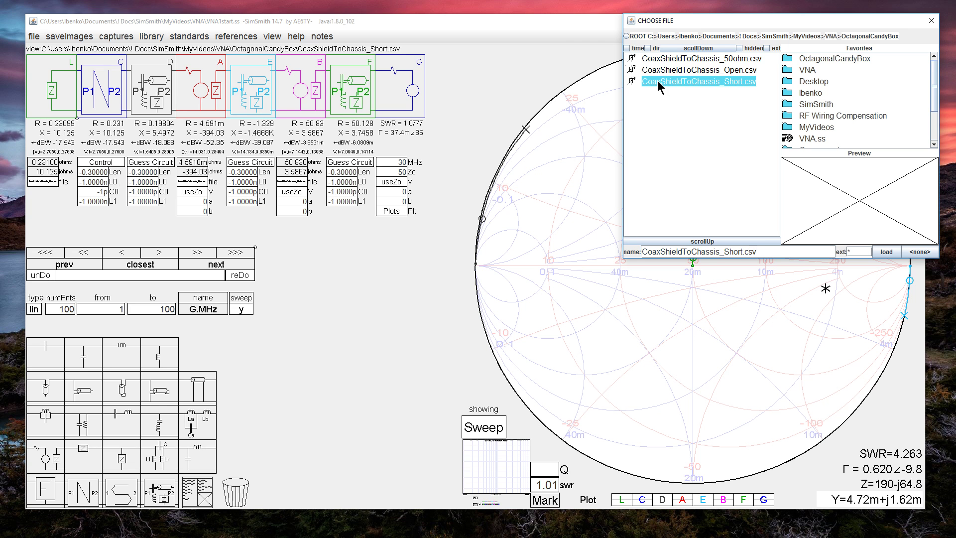
pyautogui.moveTo(696, 23); pyautogui.dragTo(598, 25)
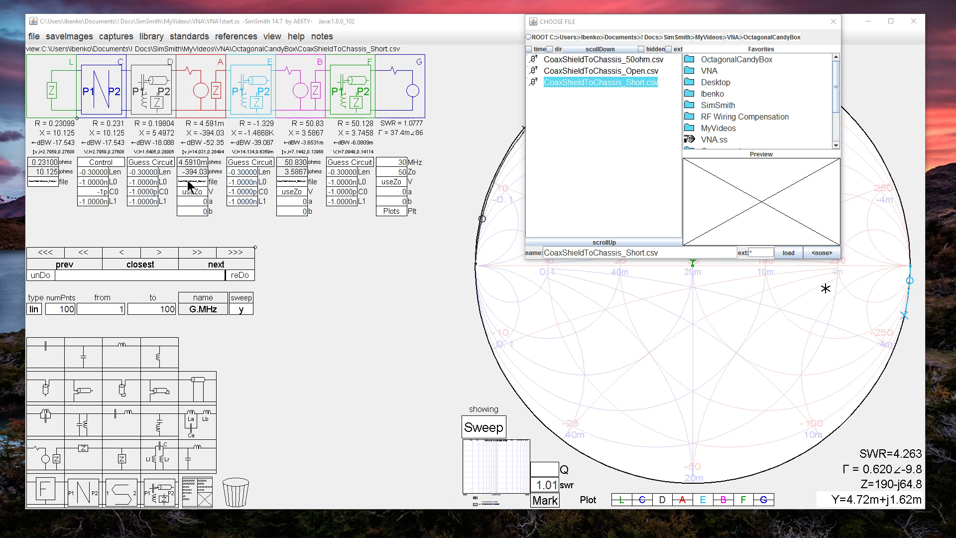
pyautogui.click(832, 21)
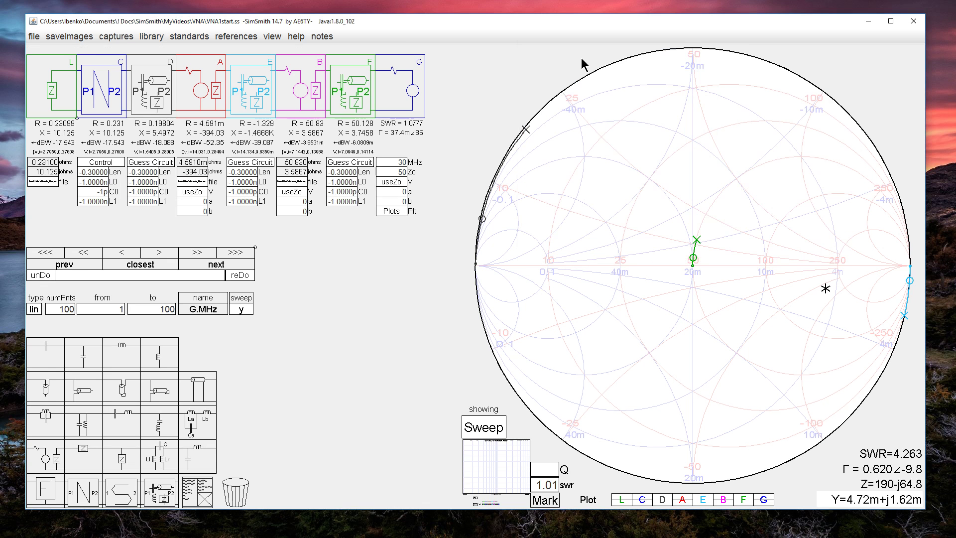
pyautogui.click(195, 182)
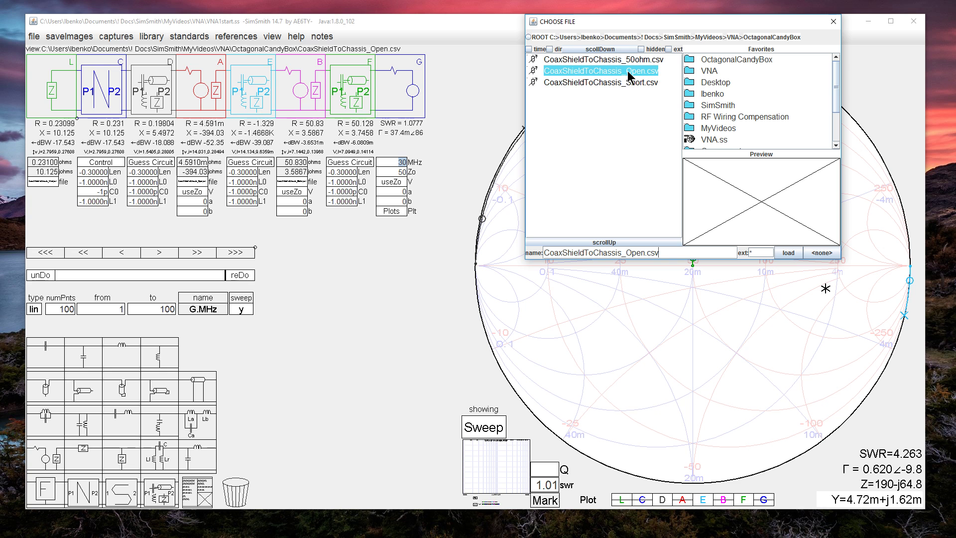
pyautogui.click(833, 22)
pyautogui.click(287, 183)
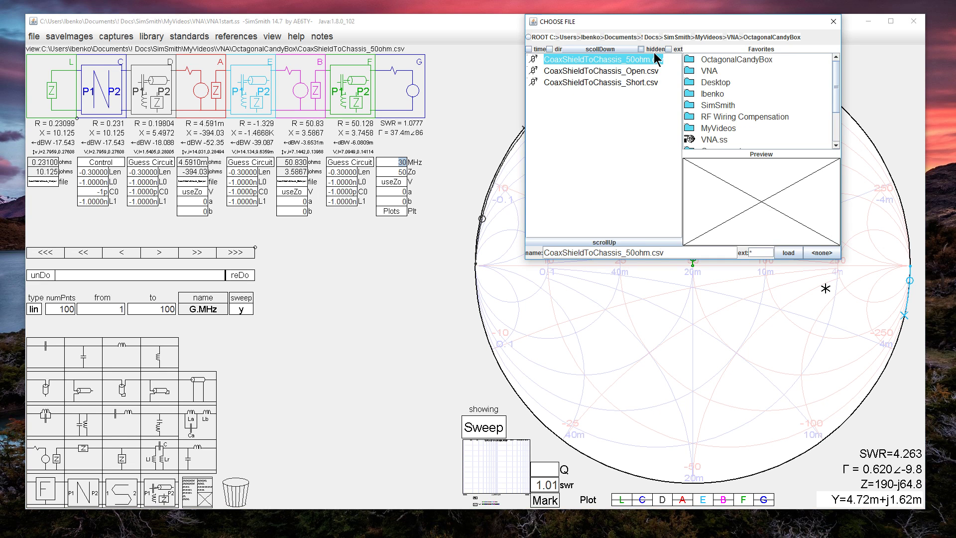
pyautogui.click(833, 24)
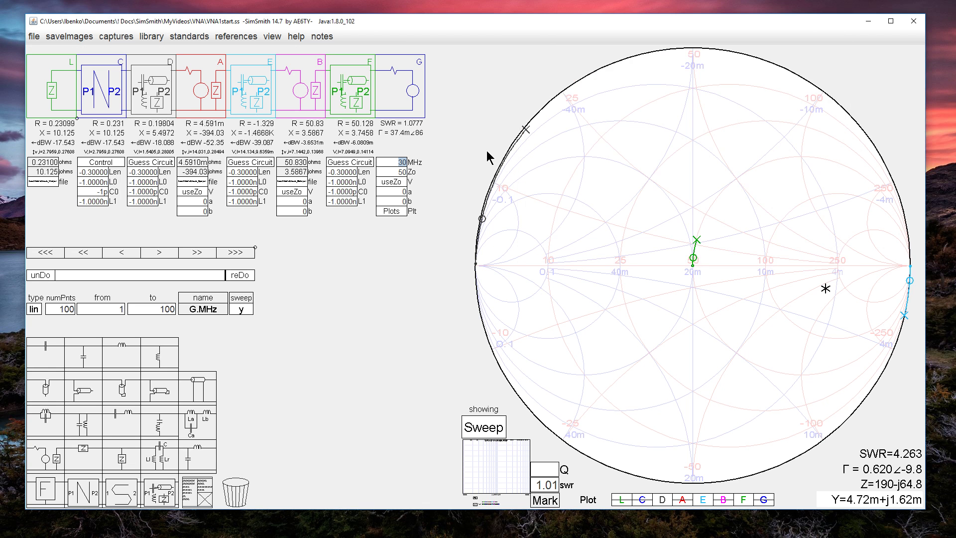
pyautogui.click(40, 182)
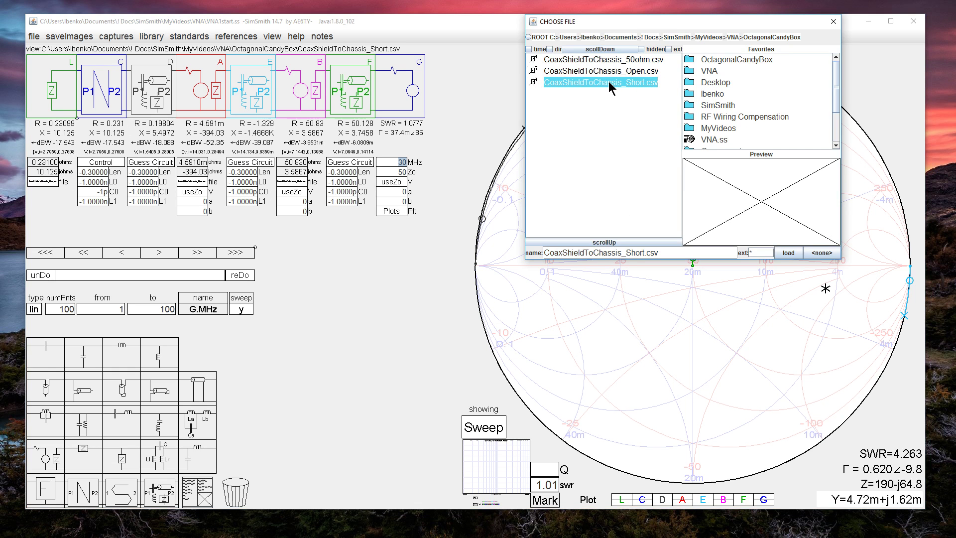
pyautogui.click(833, 23)
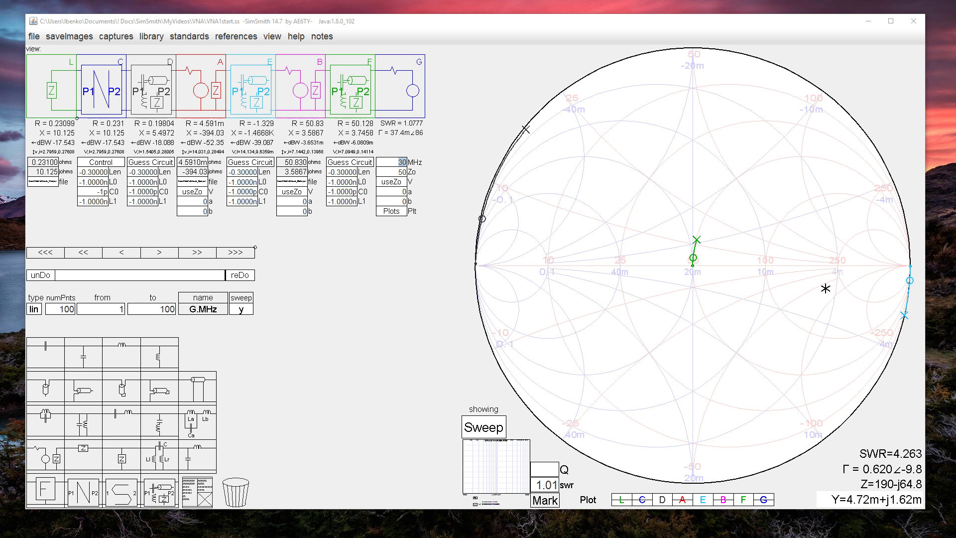
pyautogui.moveTo(789, 17); pyautogui.dragTo(327, 30)
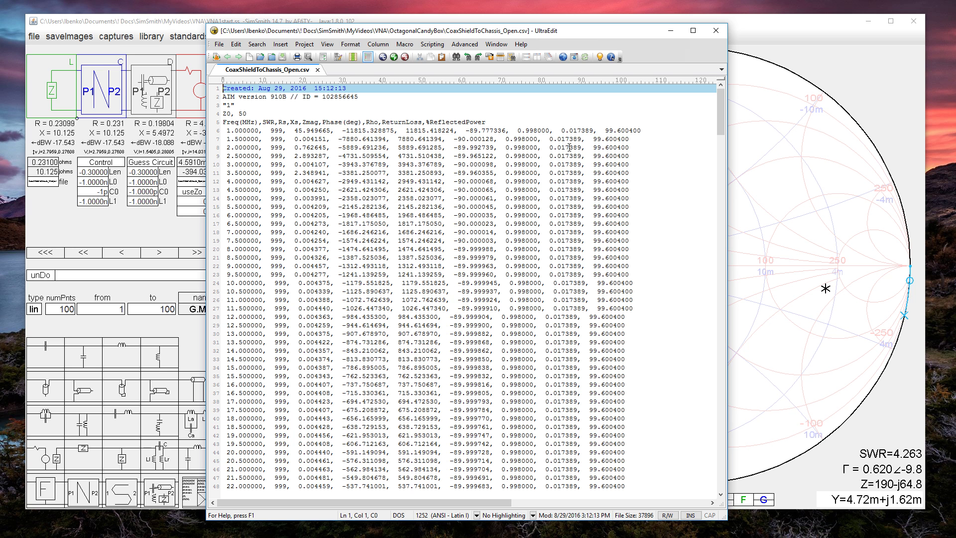
pyautogui.click(716, 31)
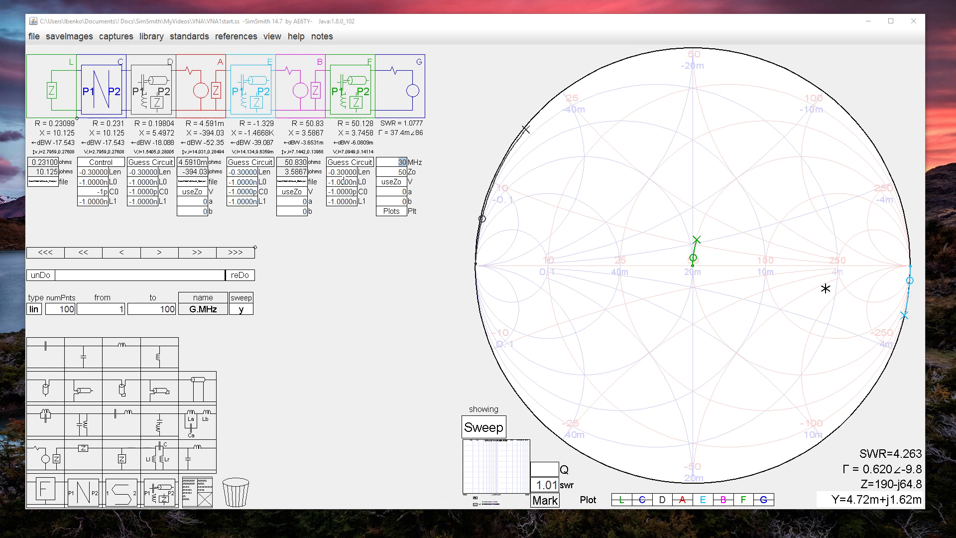
pyautogui.click(101, 162)
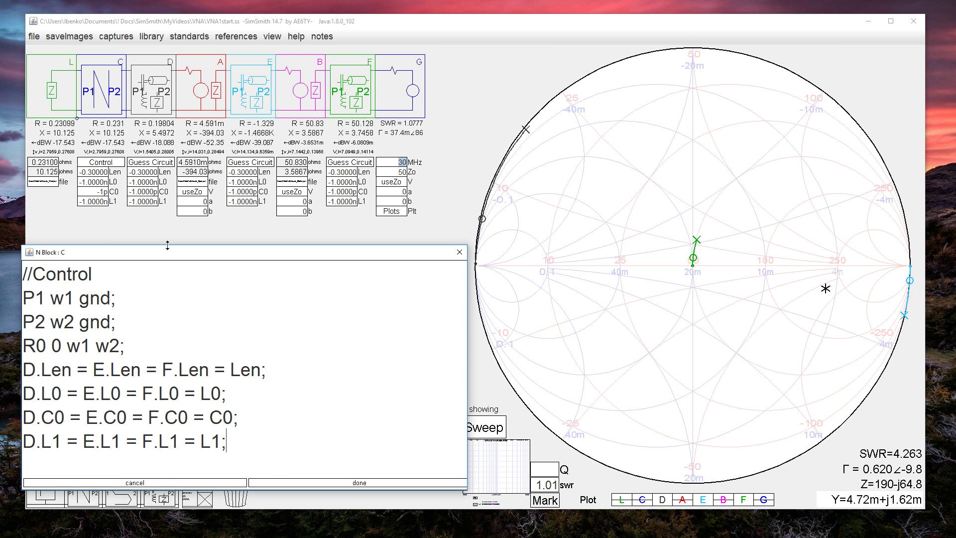
pyautogui.moveTo(160, 252); pyautogui.dragTo(193, 246)
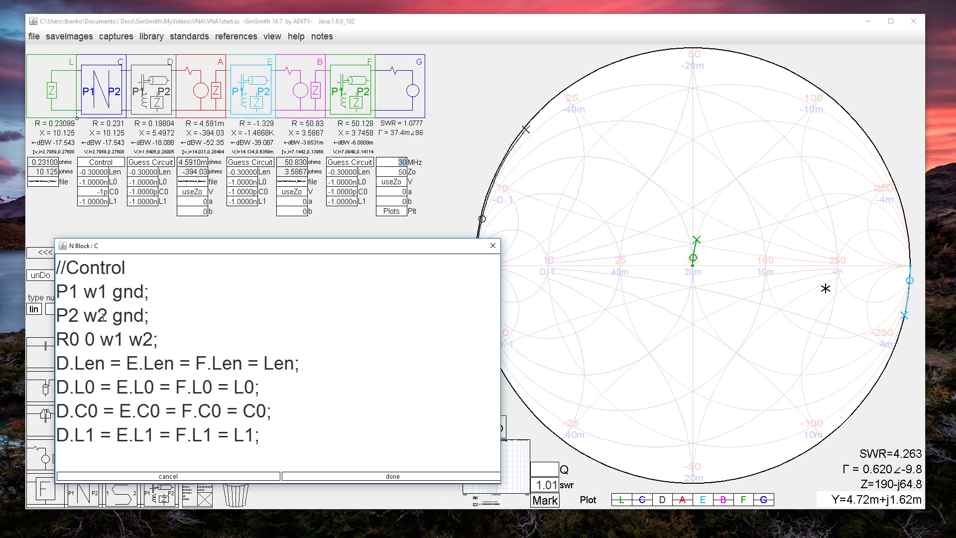
pyautogui.write('1')
pyautogui.press('Delete')
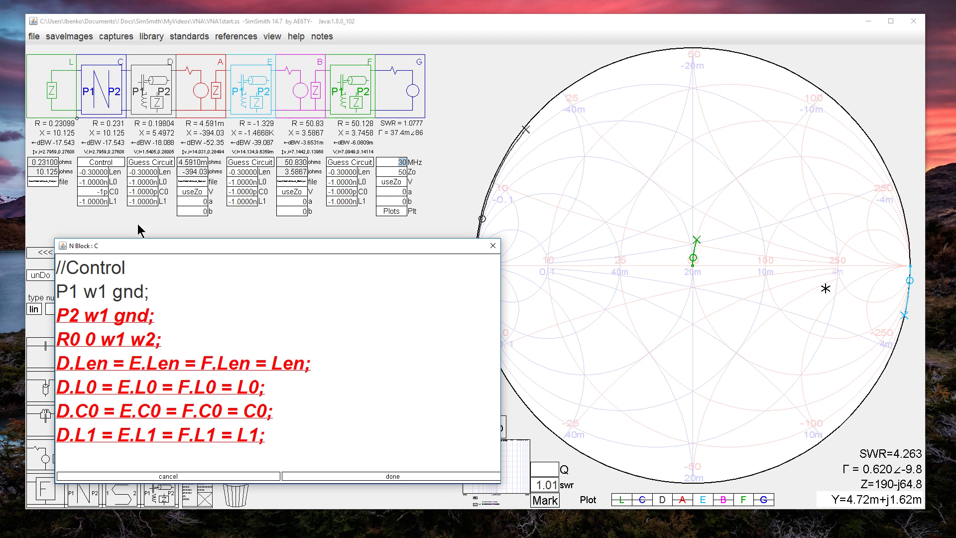
pyautogui.click(59, 341)
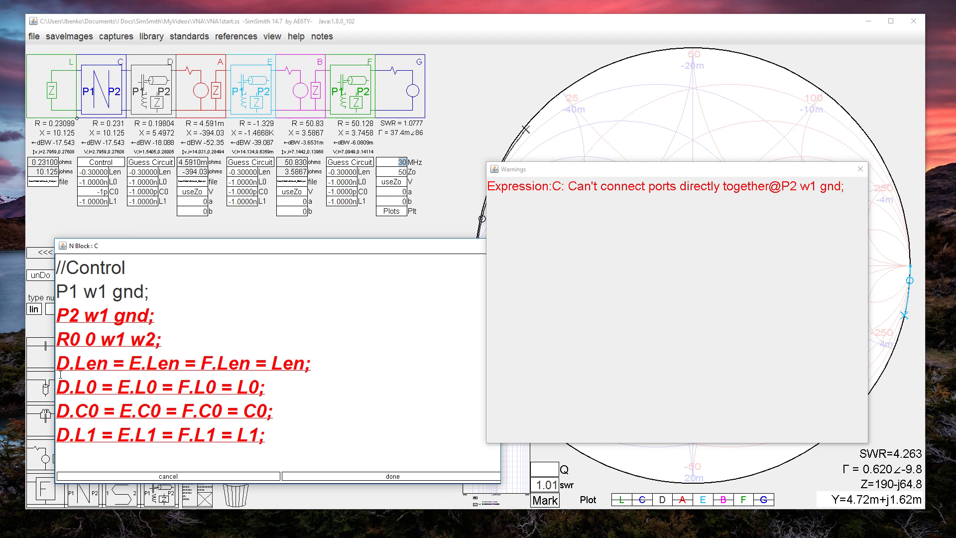
pyautogui.write('//')
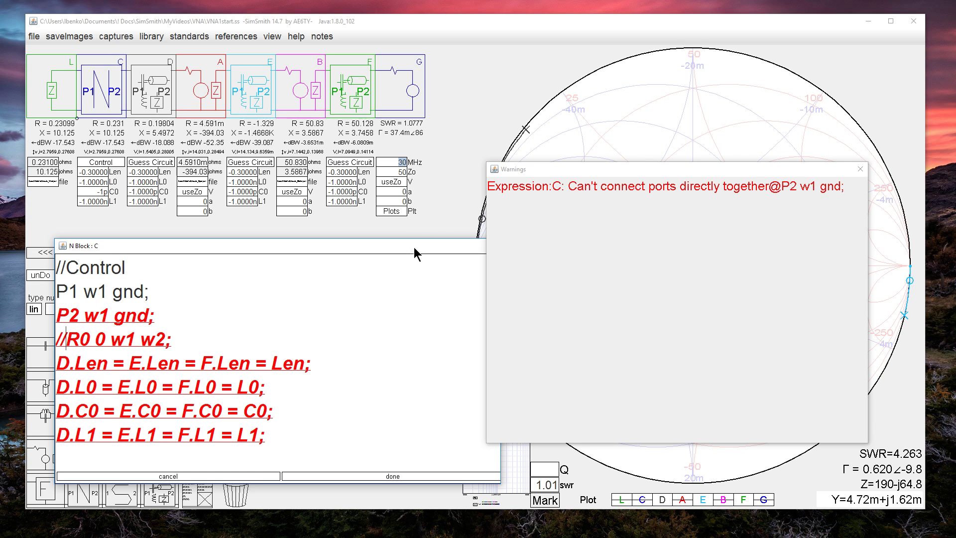
pyautogui.click(860, 168)
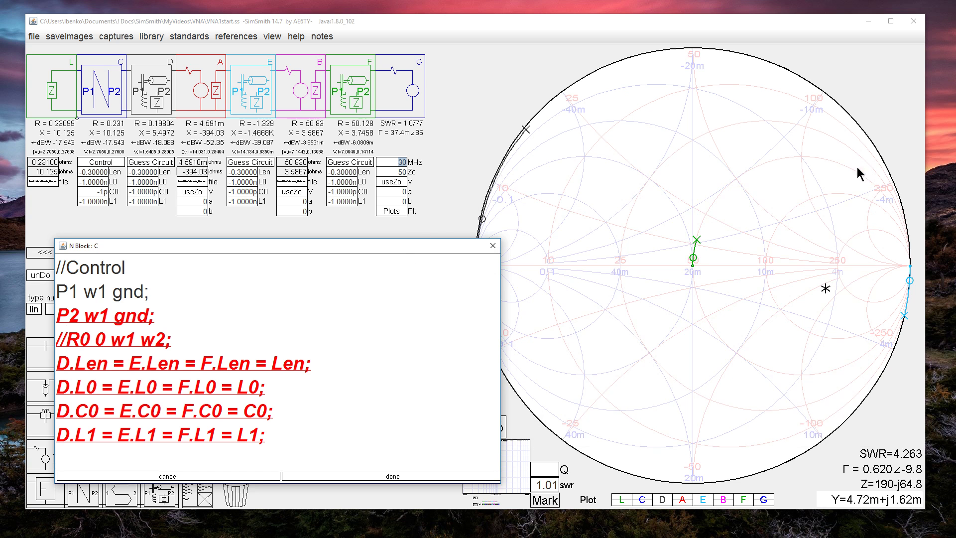
pyautogui.click(67, 339)
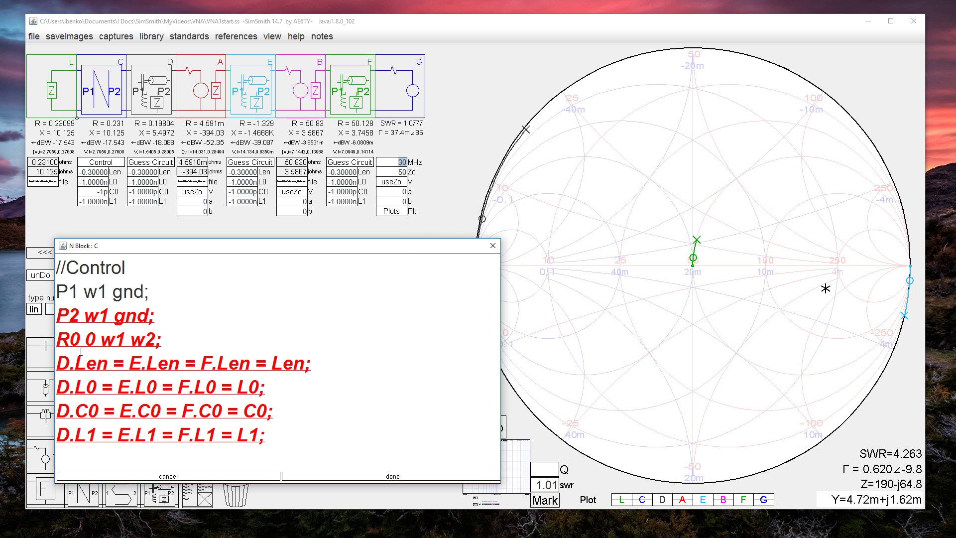
pyautogui.press('BackSpace')
pyautogui.press('BackSpace')
pyautogui.click(106, 309)
pyautogui.press('BackSpace')
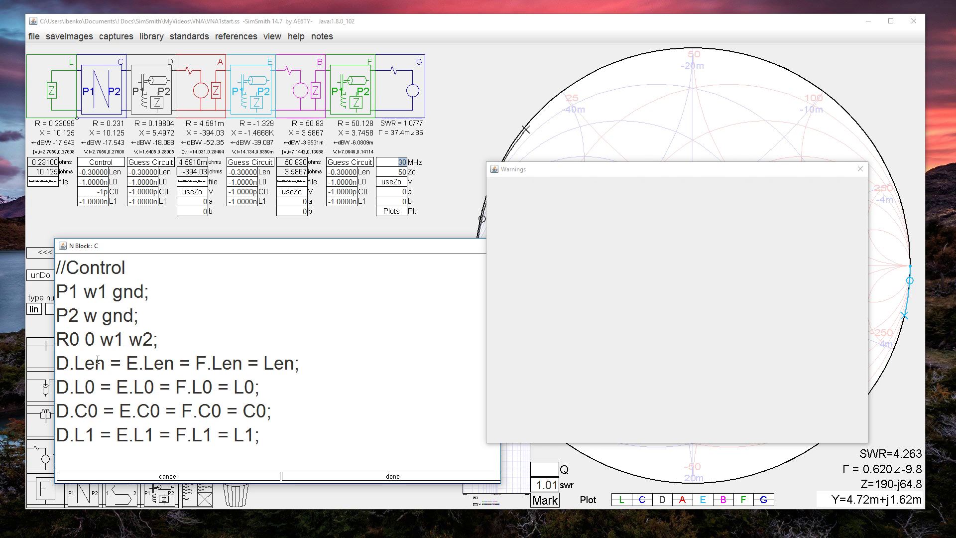
pyautogui.write('2')
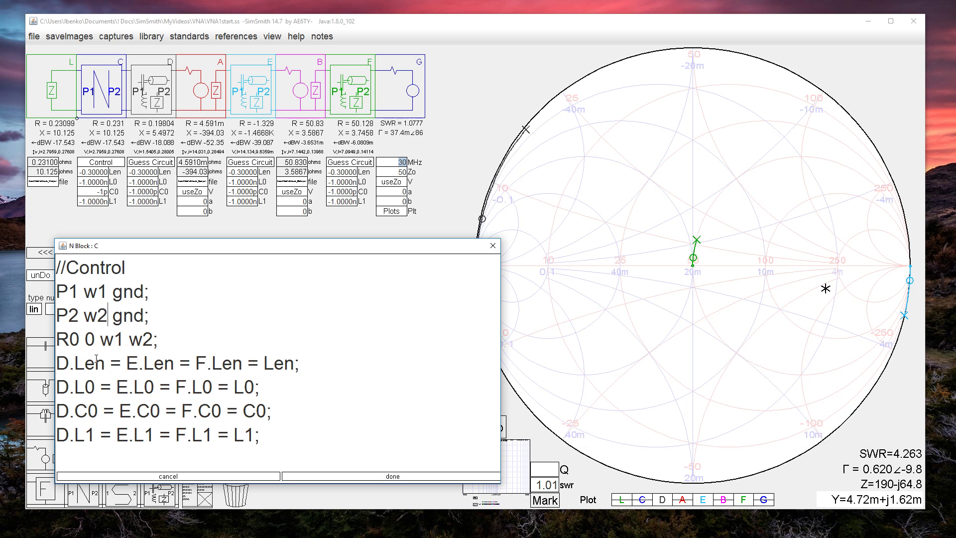
pyautogui.click(95, 171)
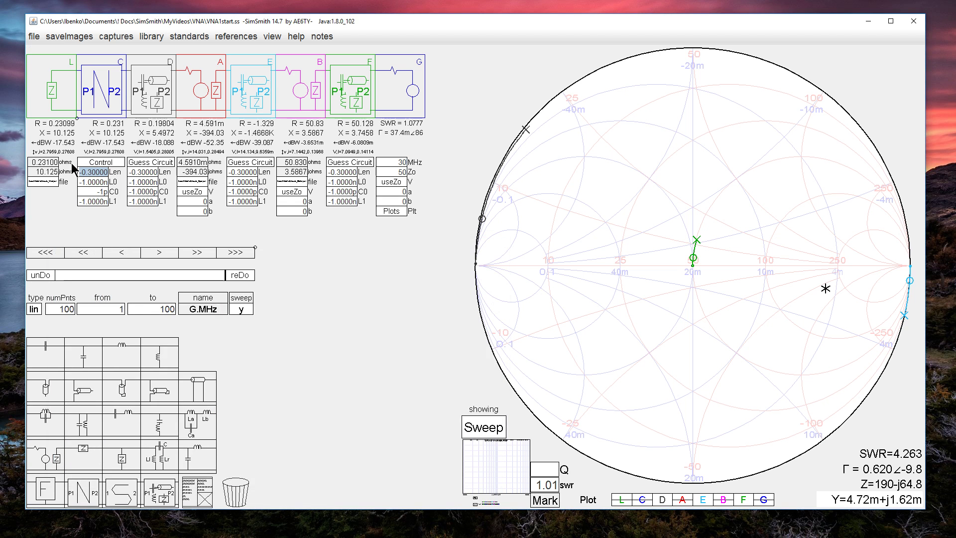
pyautogui.scroll(1, 100, 174)
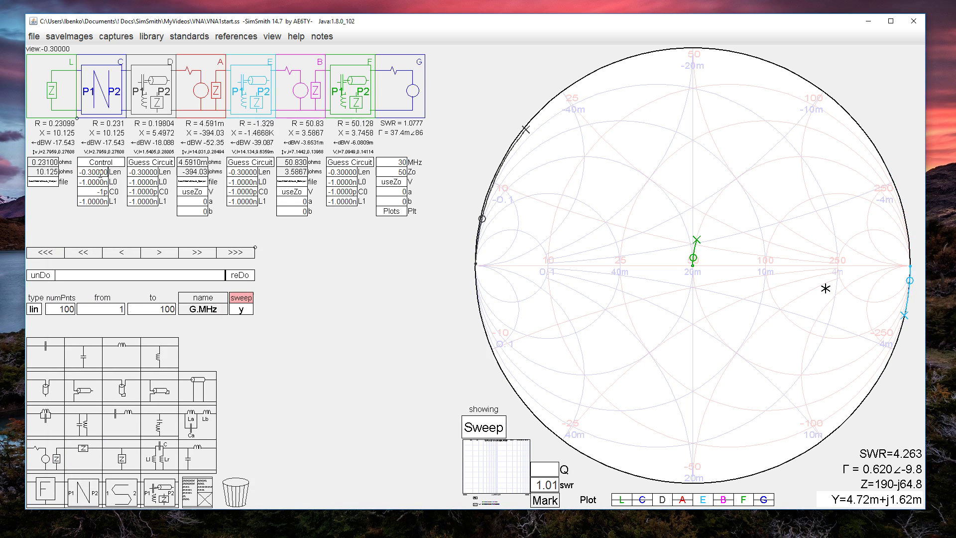
# Test the Control Len field, then review Guess Circuit D's line, L0, shunt C0, L1 schematic
pyautogui.scroll(-4, 100, 173)
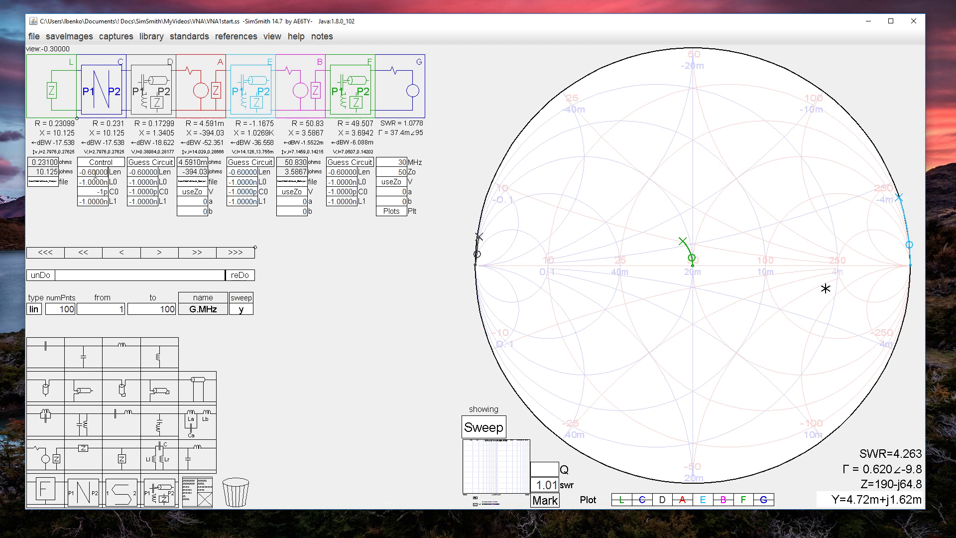
pyautogui.scroll(3, 95, 174)
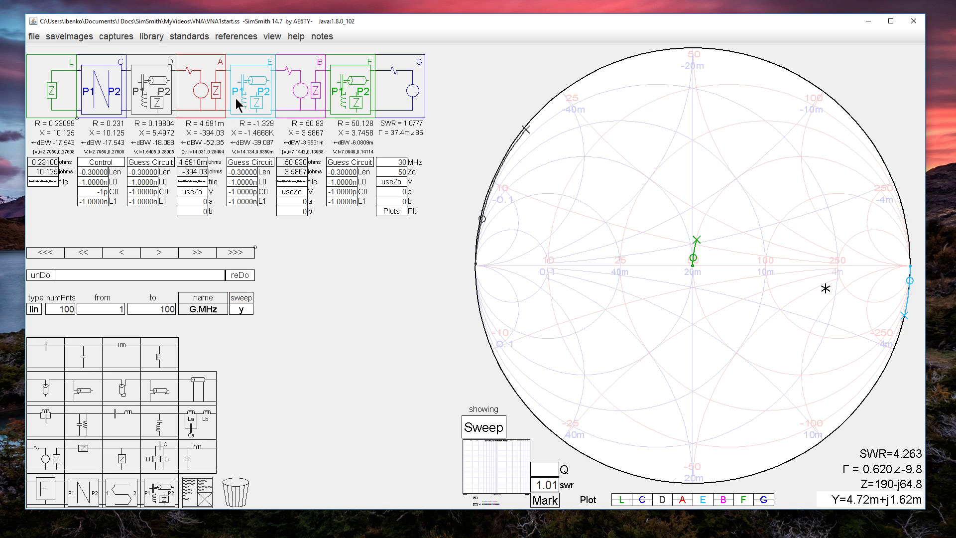
pyautogui.click(151, 164)
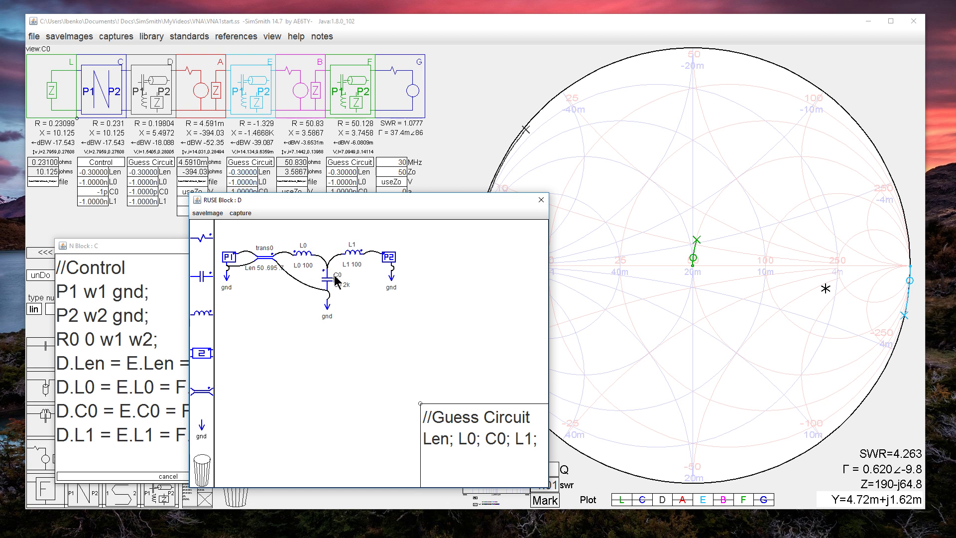
pyautogui.click(541, 199)
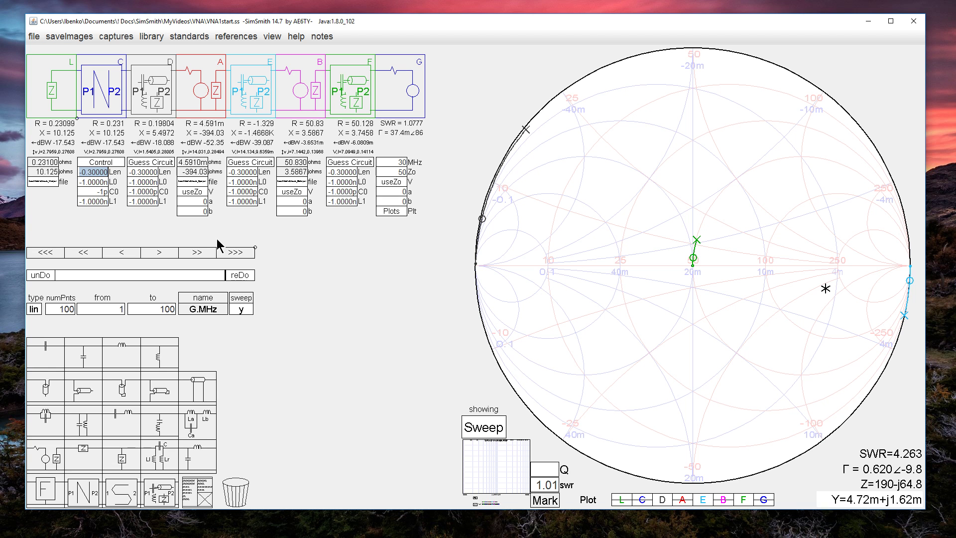
# Step the Control line length down and back up, settling on -0.33
pyautogui.click(91, 172)
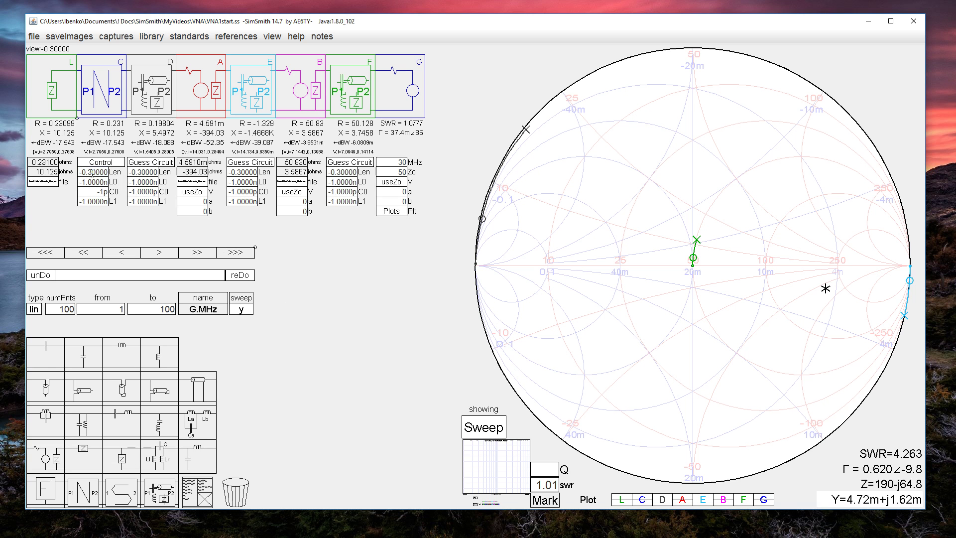
pyautogui.press('Down')
pyautogui.press('Down')
pyautogui.press('Up')
pyautogui.press('Up')
pyautogui.press('Up')
pyautogui.press('Up')
pyautogui.press('Up')
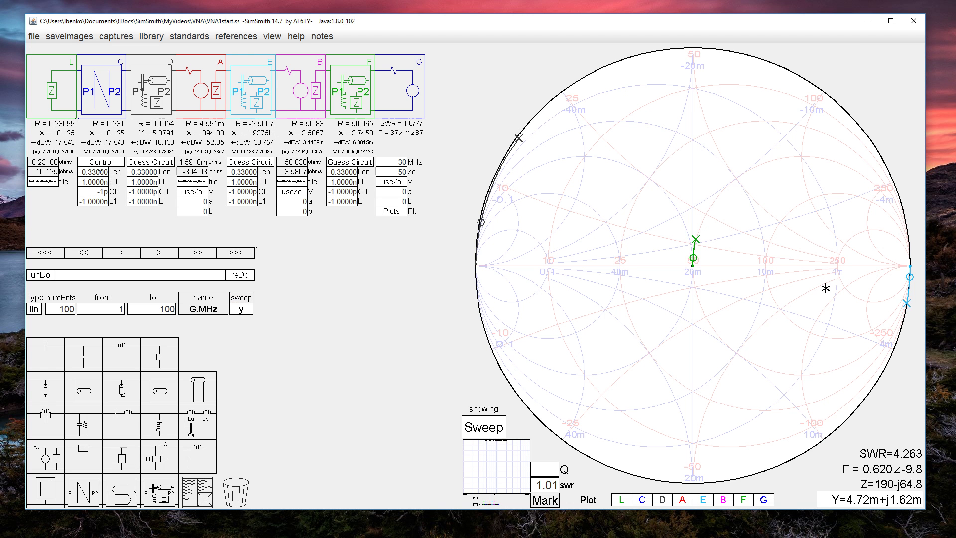
# Set Control L0 to -10 nH, then scroll it down to -18.000n
pyautogui.moveTo(98, 182)
pyautogui.click(94, 182)
pyautogui.write('-10')
pyautogui.press('Return')
pyautogui.scroll(-8, 94, 182)
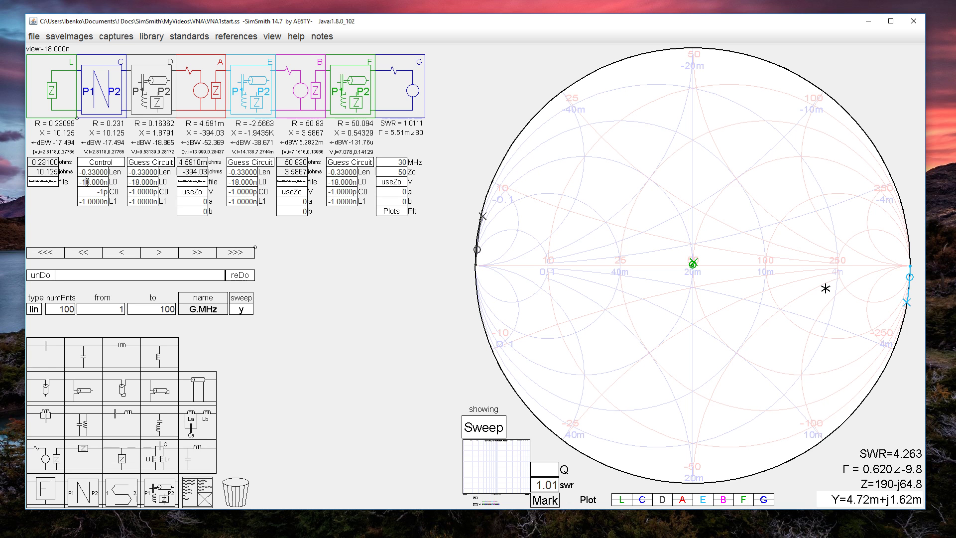
# Scroll the Control C0 value down to -3.6286p
pyautogui.scroll(-2, 92, 201)
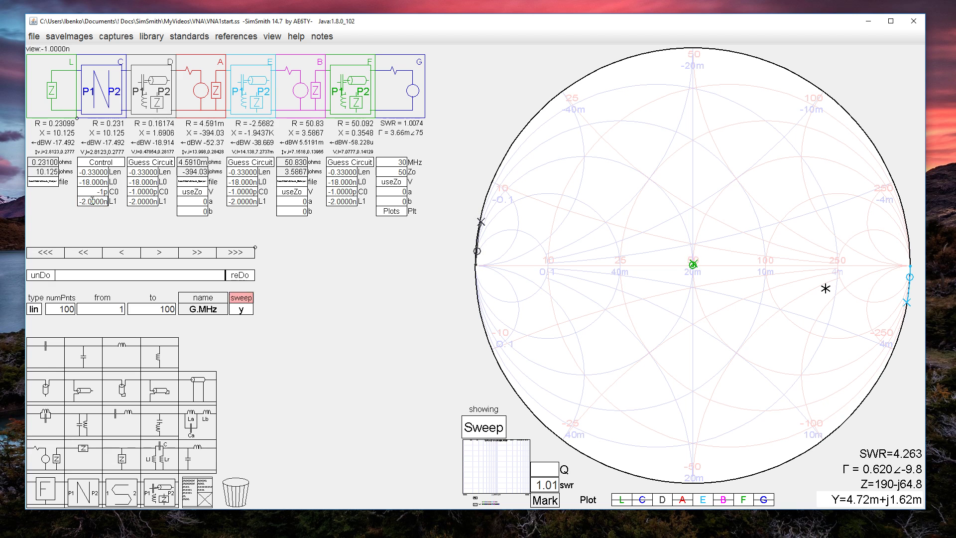
pyautogui.scroll(-5, 92, 200)
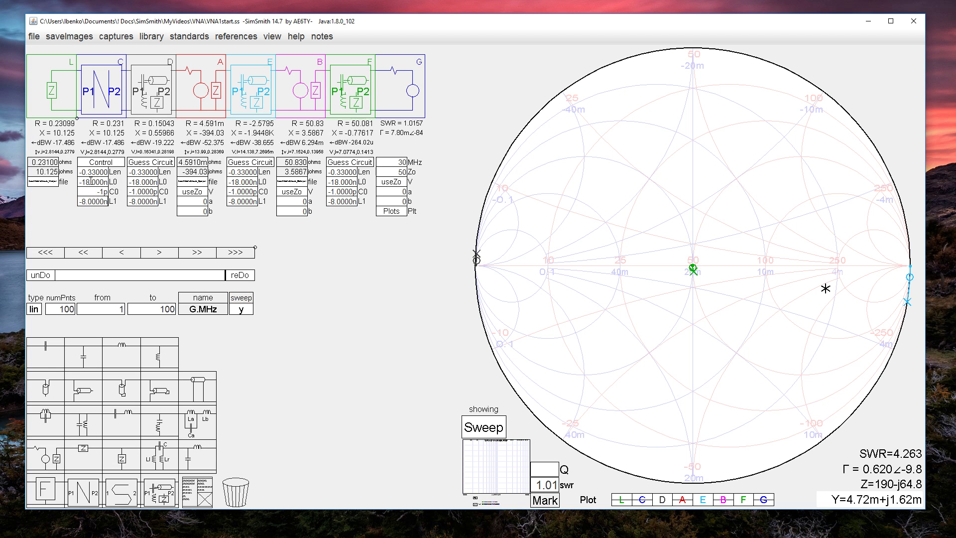
pyautogui.doubleClick(102, 192)
pyautogui.press('Return')
pyautogui.scroll(-1, 102, 190)
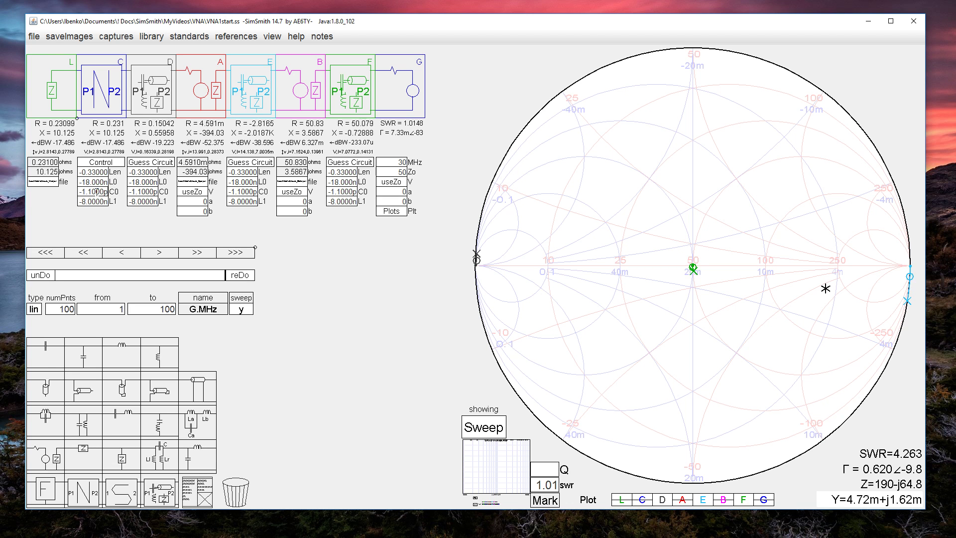
pyautogui.scroll(-3, 95, 190)
pyautogui.scroll(-6, 94, 190)
pyautogui.scroll(-3, 95, 189)
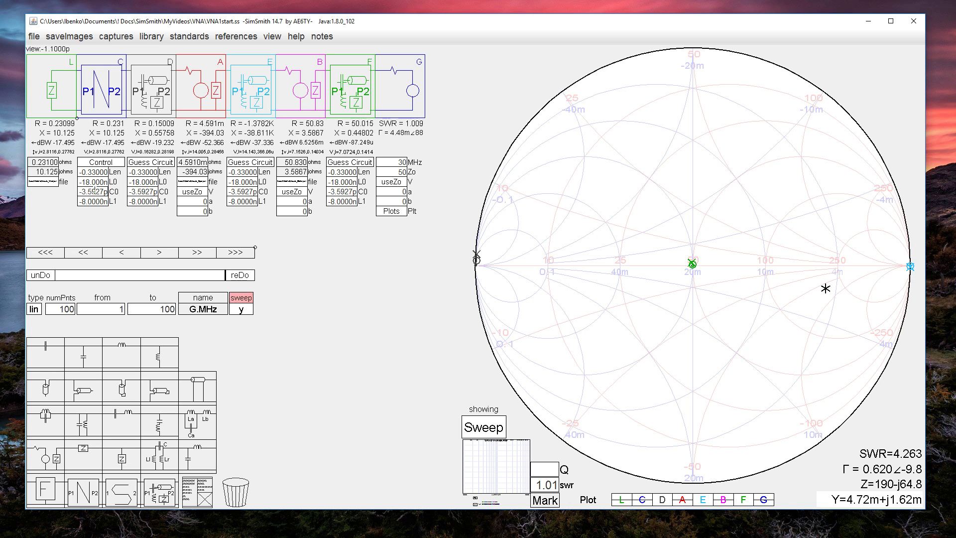
pyautogui.scroll(-1, 95, 190)
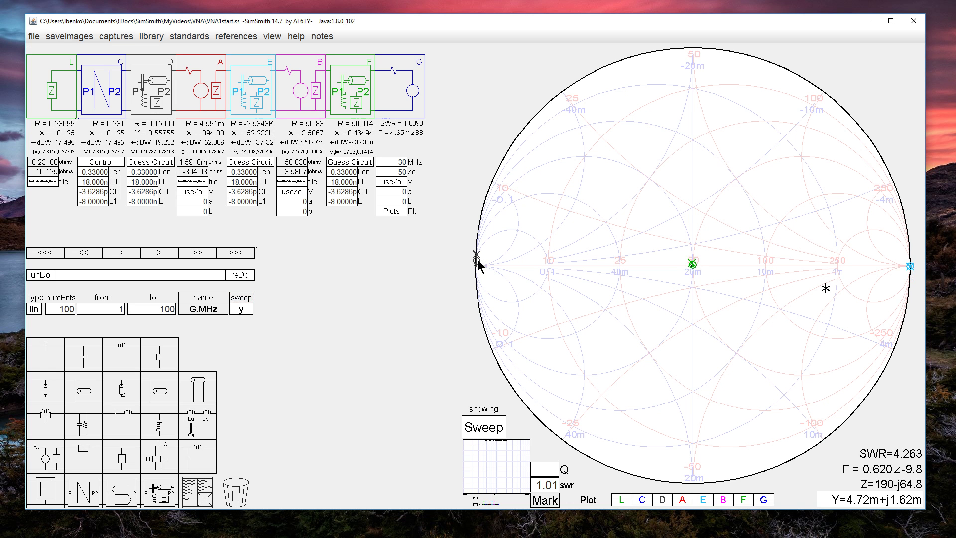
# Scroll Control L0 to -19.200n and L1 to -8.6000n
pyautogui.click(96, 181)
pyautogui.scroll(-1, 96, 181)
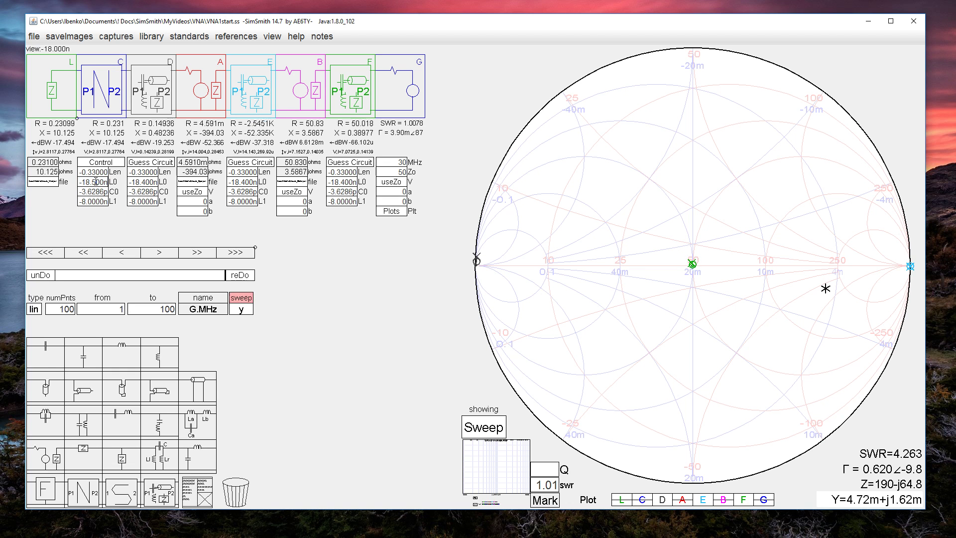
pyautogui.scroll(-1, 96, 182)
pyautogui.scroll(-2, 95, 181)
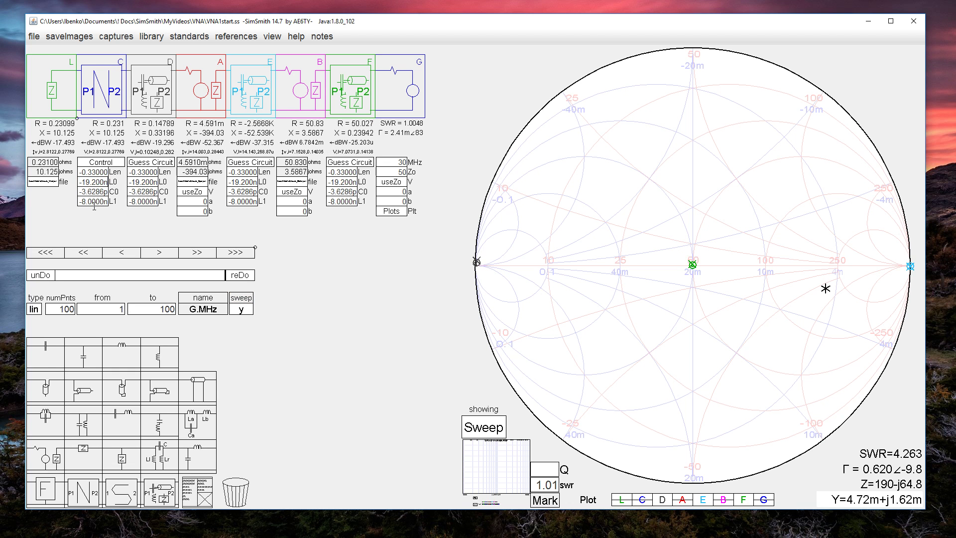
pyautogui.scroll(-8, 97, 201)
pyautogui.scroll(2, 97, 201)
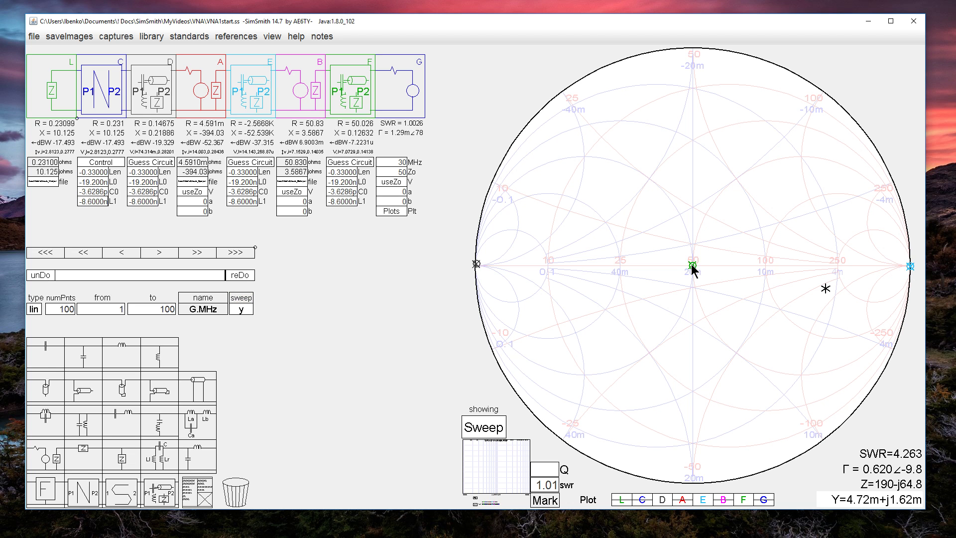
# Zoom into the chart's right edge and scroll L0 to -20.800n, L1 -7.5000n, C0 -3.7015p
pyautogui.scroll(5, 886, 264)
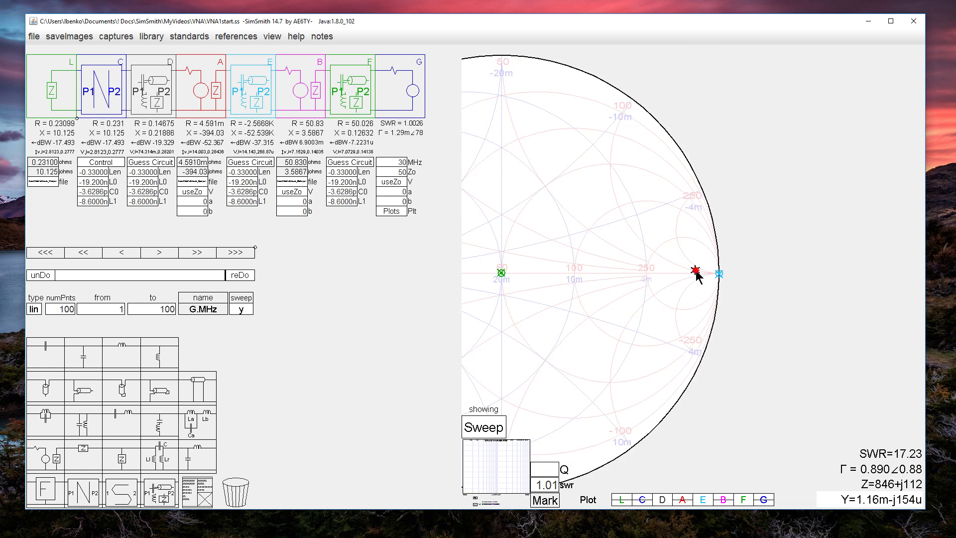
pyautogui.scroll(3, 695, 307)
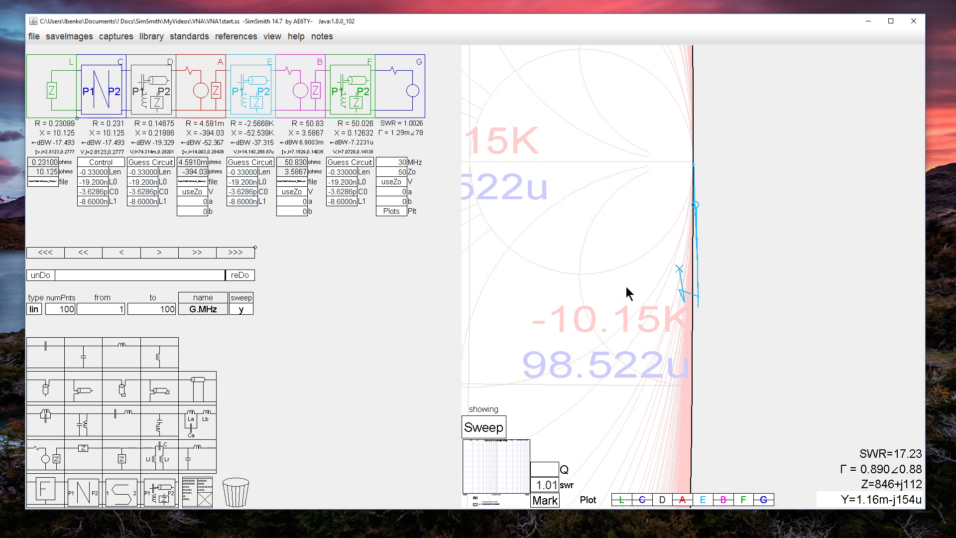
pyautogui.moveTo(677, 277); pyautogui.dragTo(760, 253)
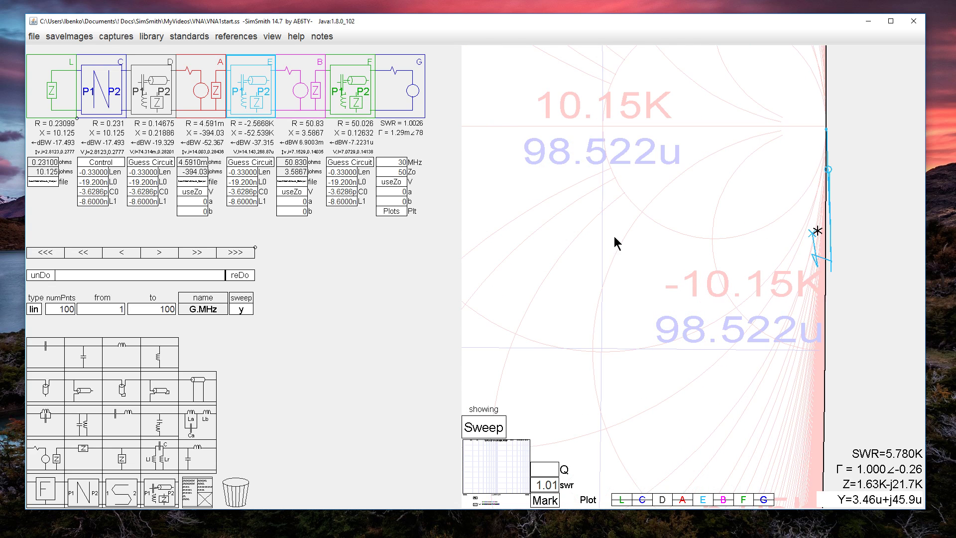
pyautogui.click(80, 183)
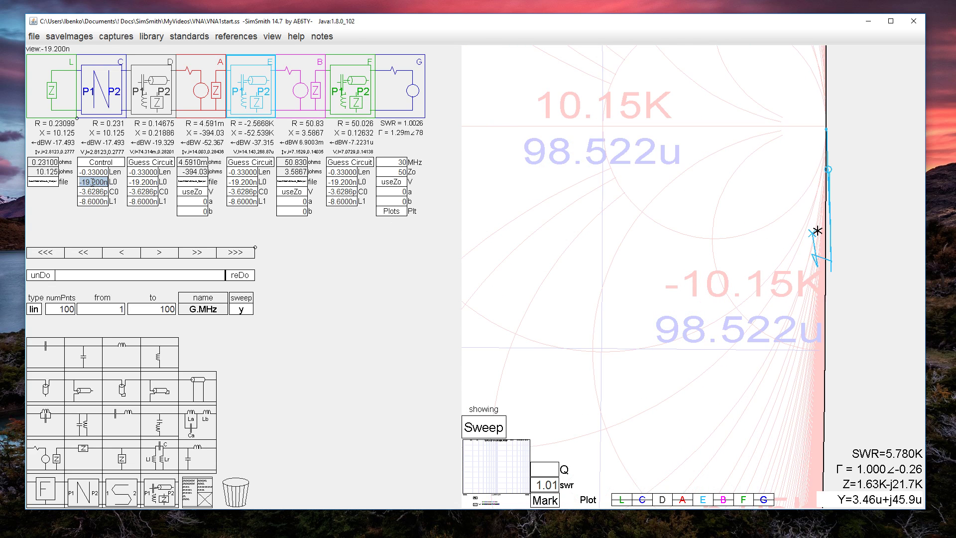
pyautogui.scroll(-1, 91, 182)
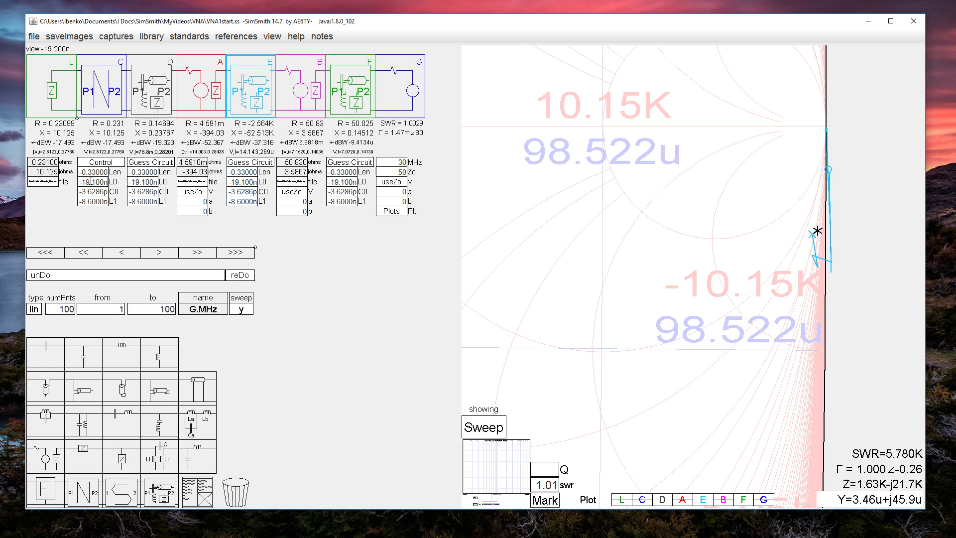
pyautogui.scroll(5, 92, 182)
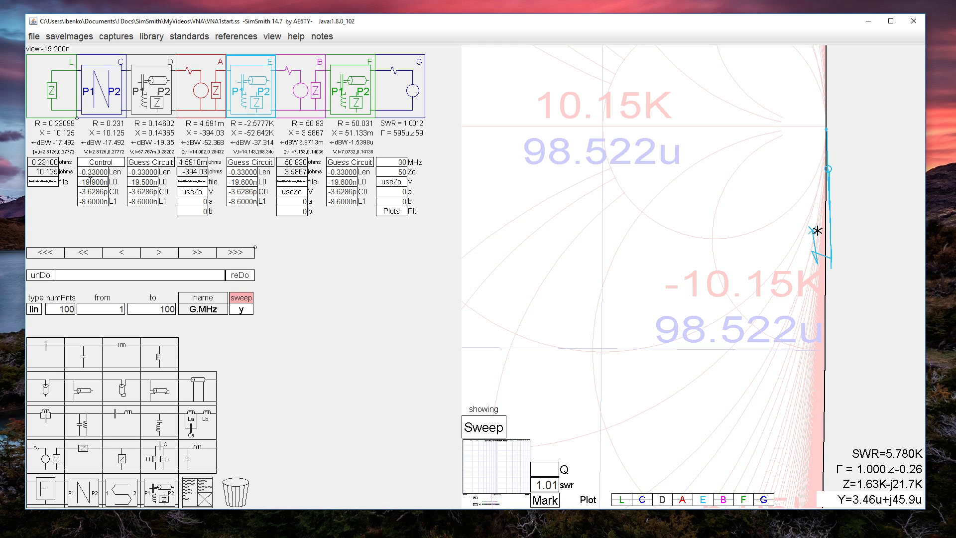
pyautogui.scroll(4, 91, 181)
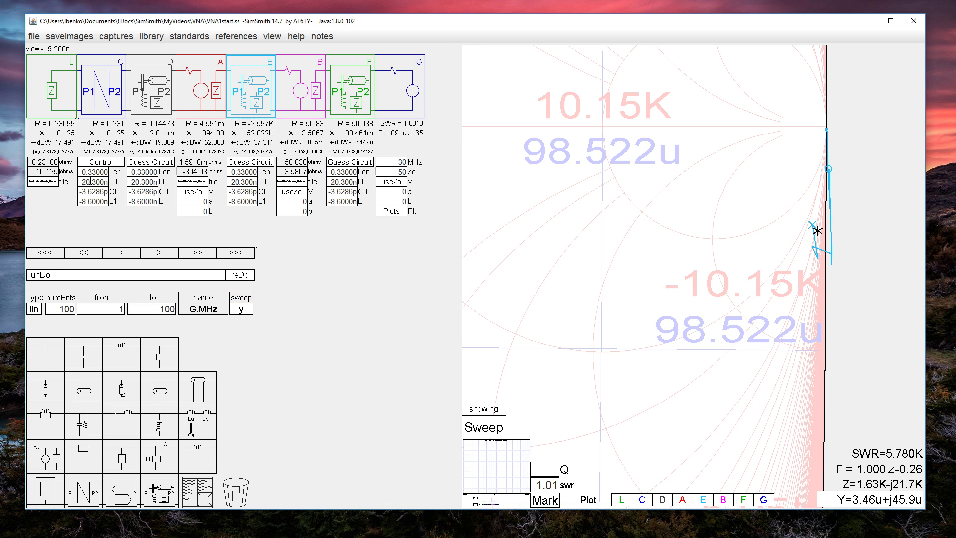
pyautogui.scroll(4, 91, 181)
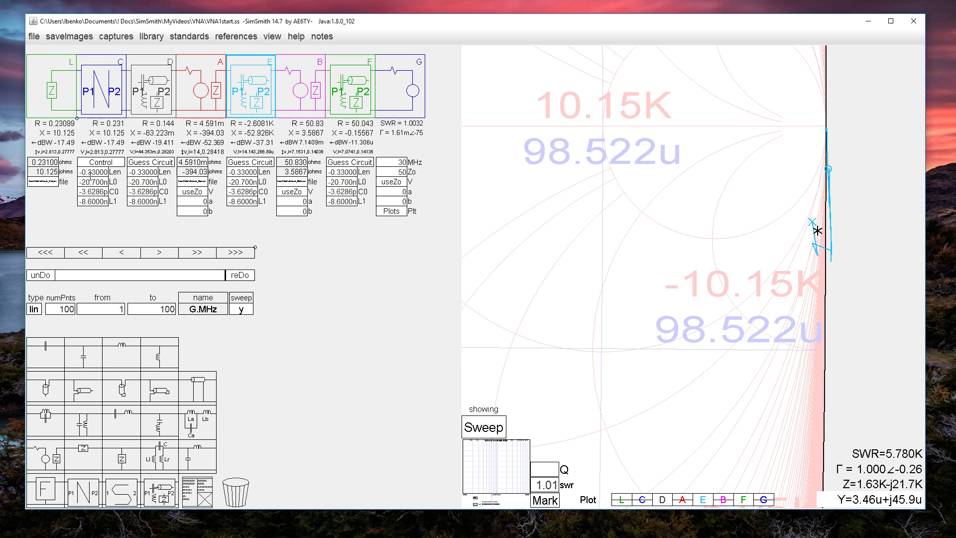
pyautogui.scroll(-11, 92, 201)
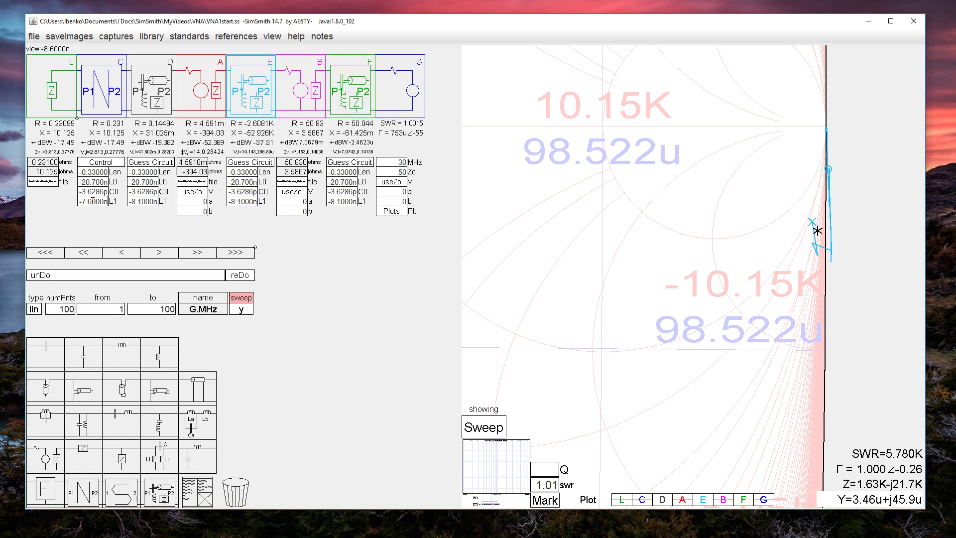
pyautogui.scroll(9, 92, 201)
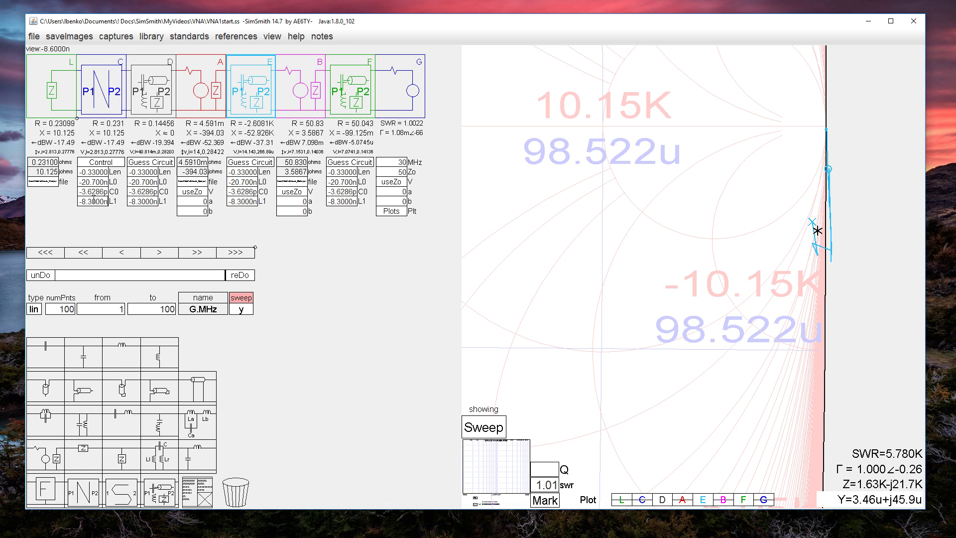
pyautogui.scroll(-3, 93, 201)
pyautogui.scroll(2, 93, 182)
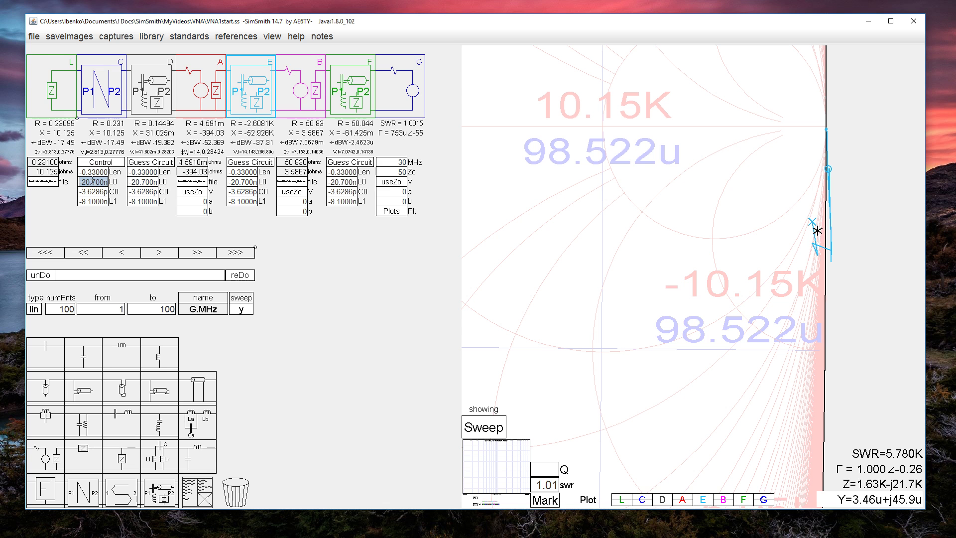
pyautogui.scroll(12, 93, 183)
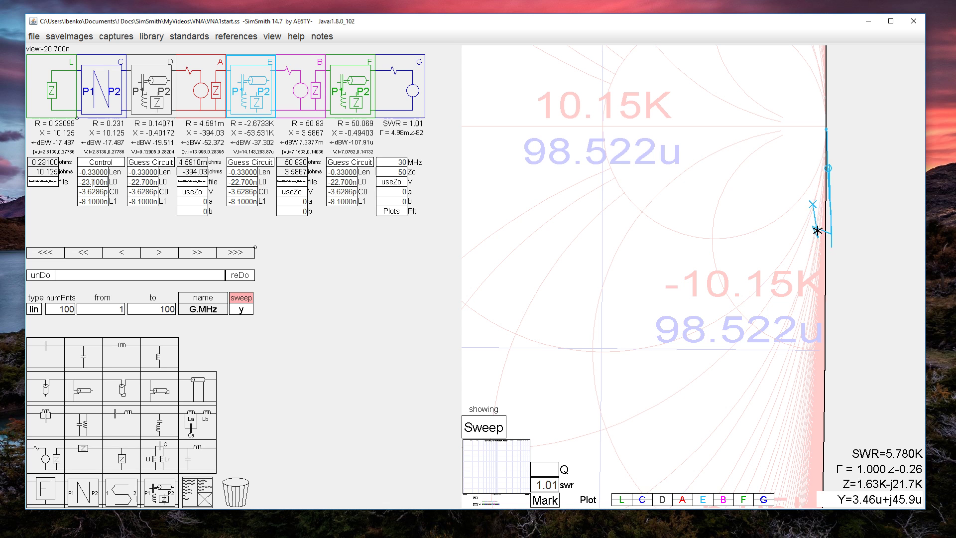
pyautogui.scroll(-15, 93, 182)
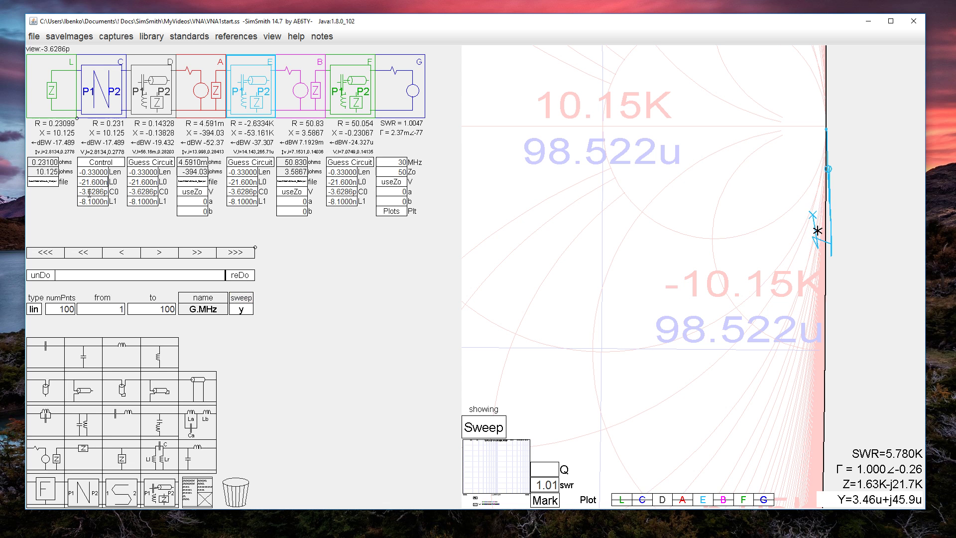
pyautogui.scroll(6, 694, 267)
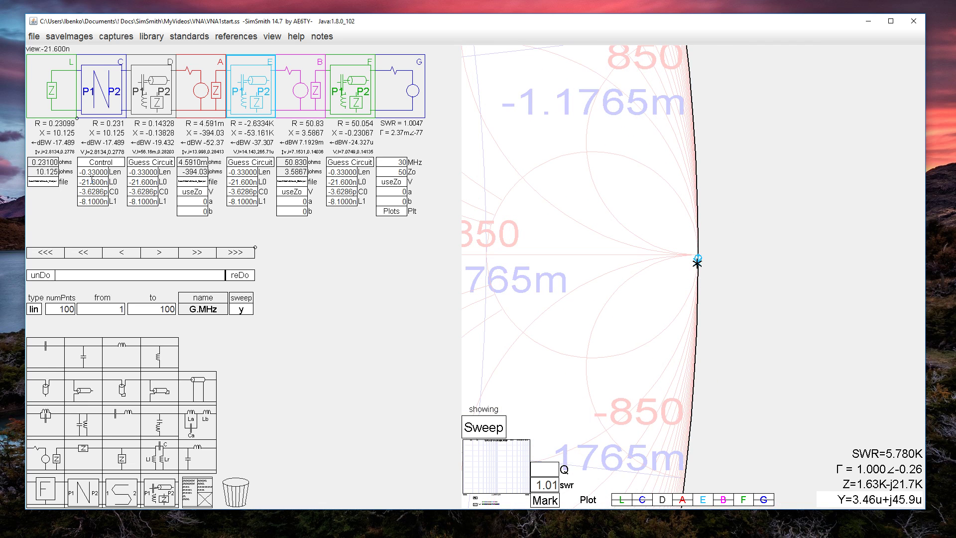
pyautogui.scroll(-11, 91, 182)
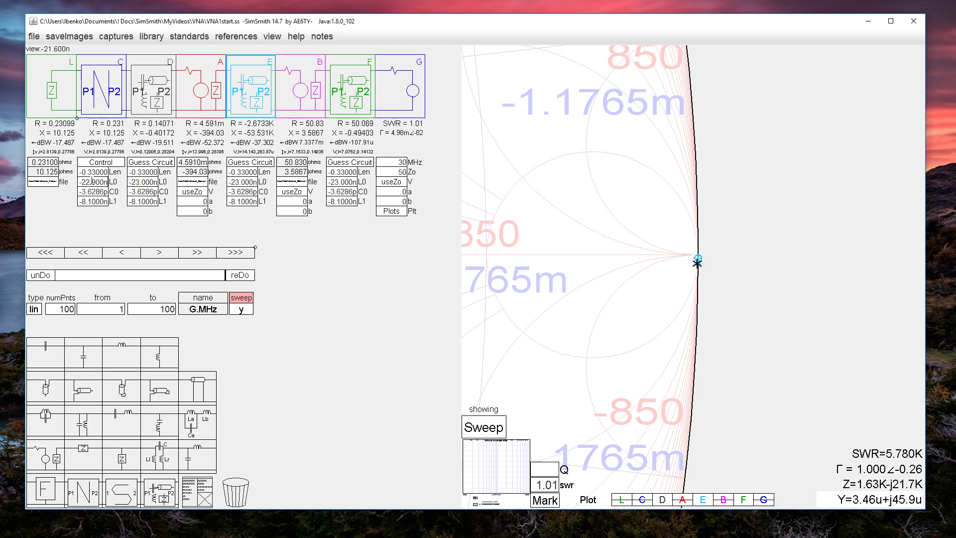
pyautogui.scroll(11, 92, 182)
pyautogui.scroll(8, 91, 182)
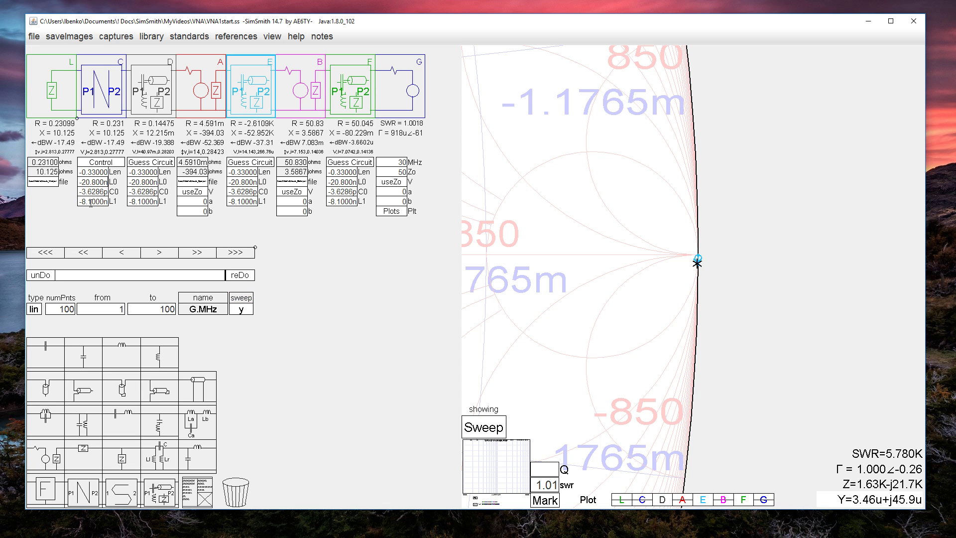
pyautogui.scroll(5, 91, 201)
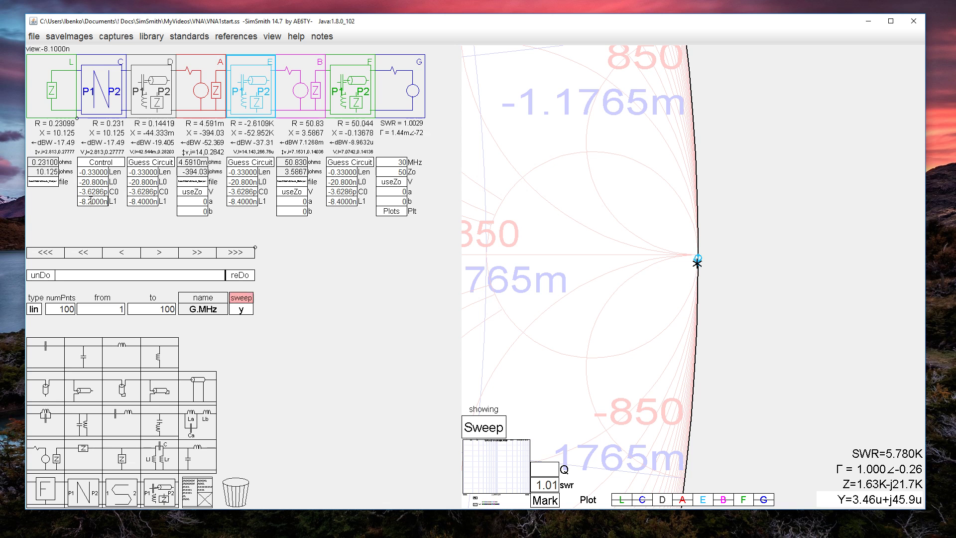
pyautogui.scroll(1, 90, 201)
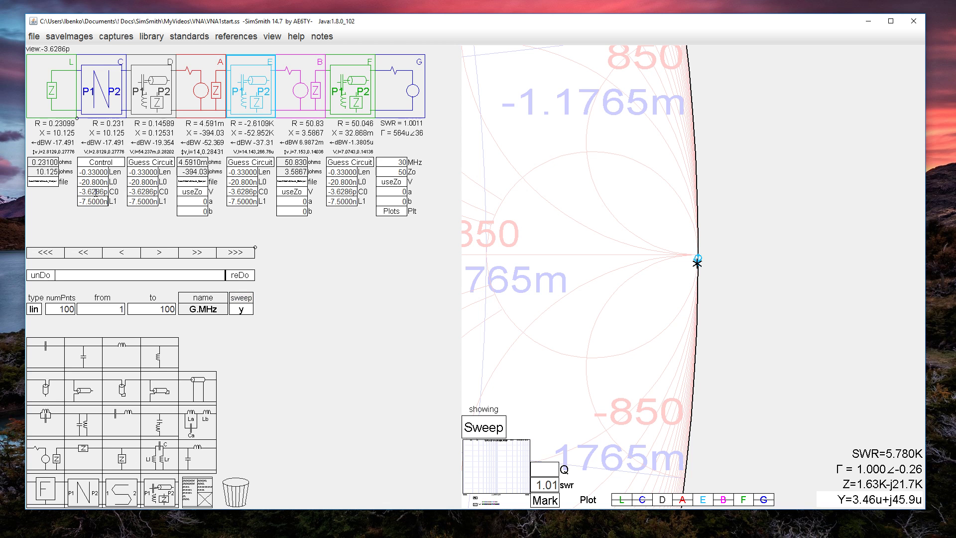
pyautogui.scroll(-1, 95, 192)
pyautogui.scroll(-1, 95, 191)
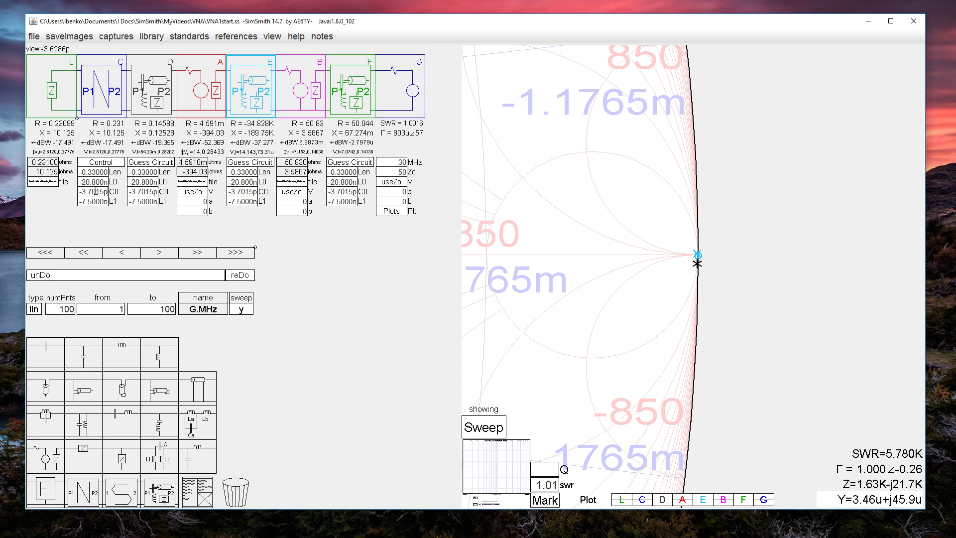
pyautogui.scroll(-1, 95, 191)
pyautogui.scroll(1, 96, 191)
# Mark the chart's left edge at SWR 9.164, Z=5.46-j0.211, zooming in to inspect the trace
pyautogui.moveTo(556, 304); pyautogui.dragTo(789, 278)
pyautogui.click(627, 259)
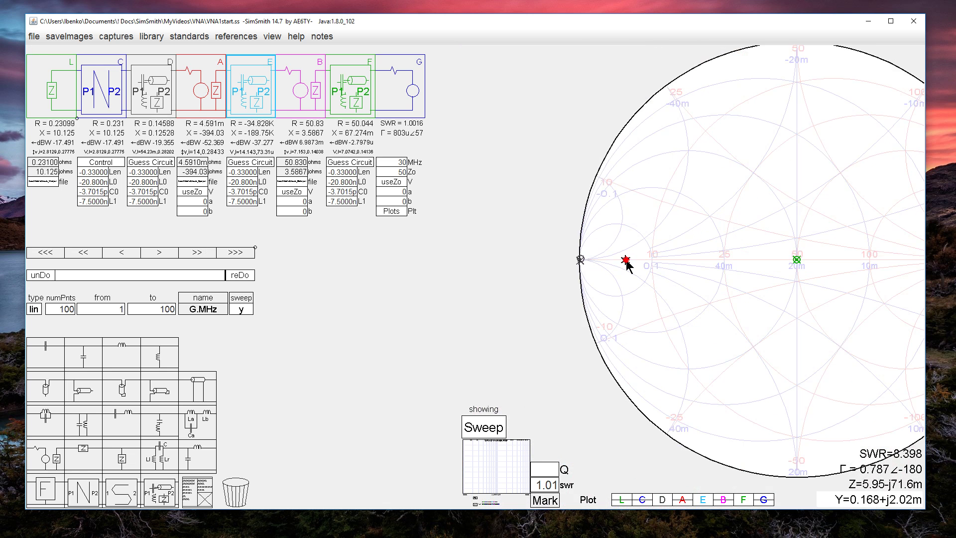
pyautogui.scroll(2, 595, 260)
pyautogui.scroll(2, 637, 268)
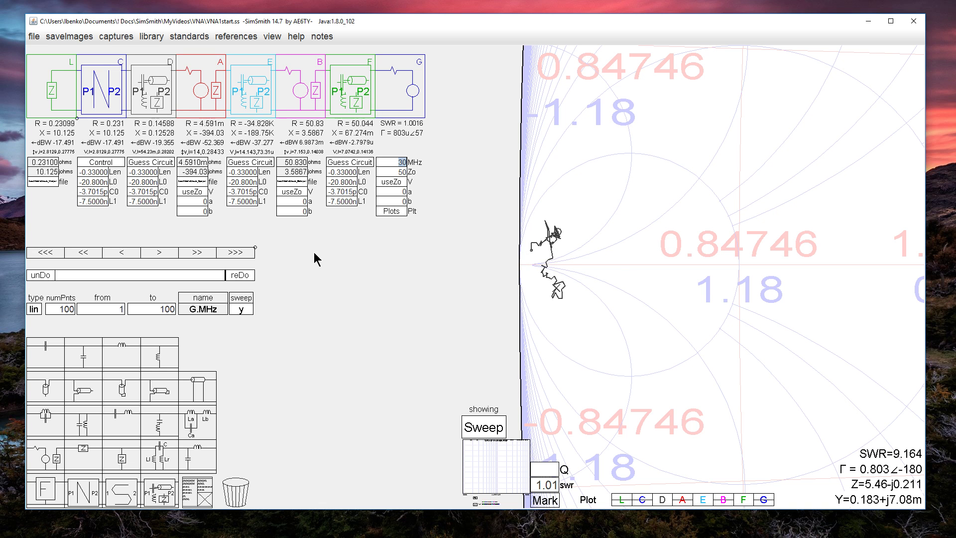
pyautogui.scroll(-3, 709, 298)
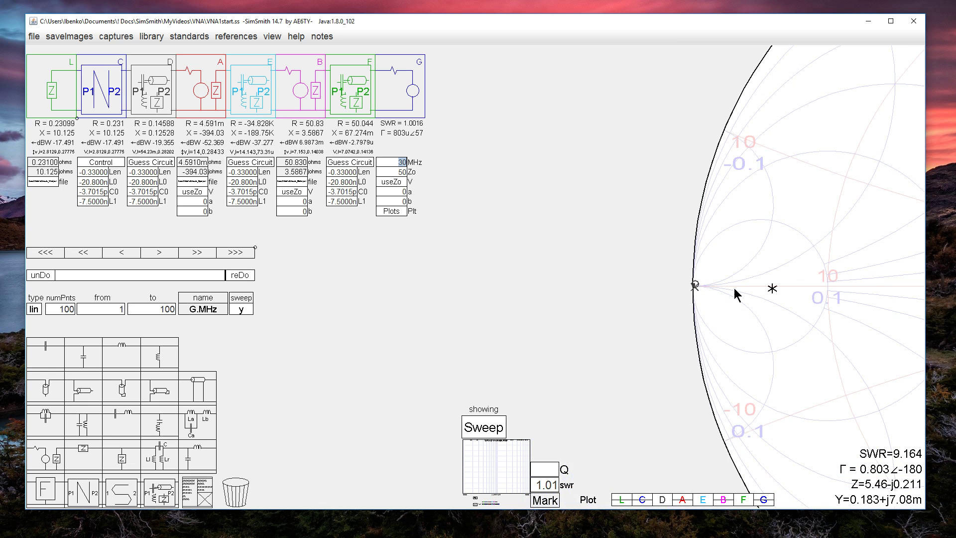
pyautogui.scroll(-3, 709, 293)
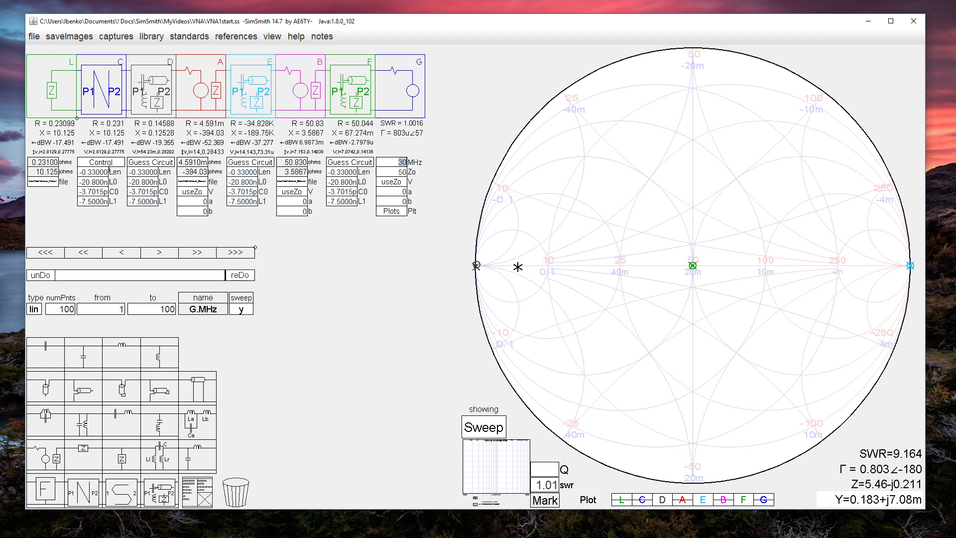
pyautogui.moveTo(154, 96); pyautogui.dragTo(155, 100)
pyautogui.click(150, 164)
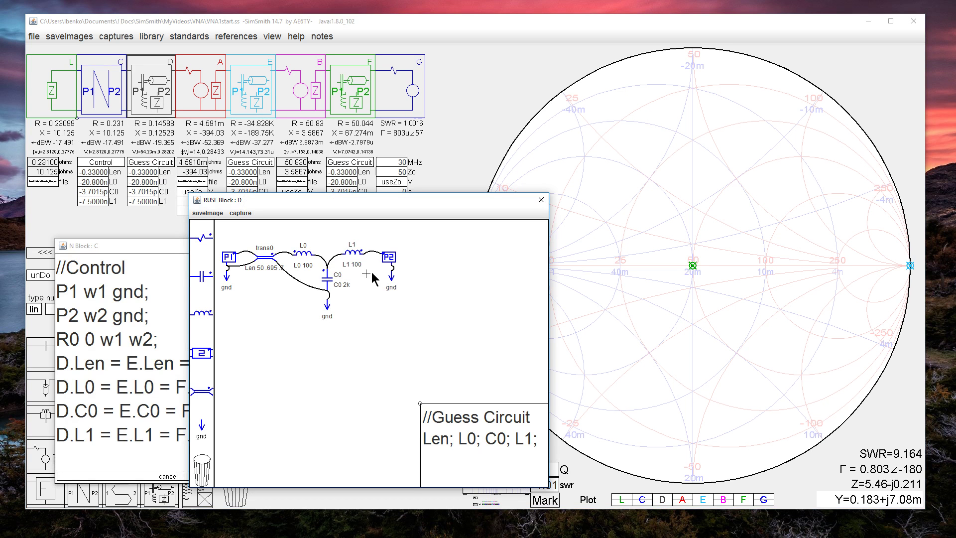
pyautogui.moveTo(328, 263)
pyautogui.click(541, 200)
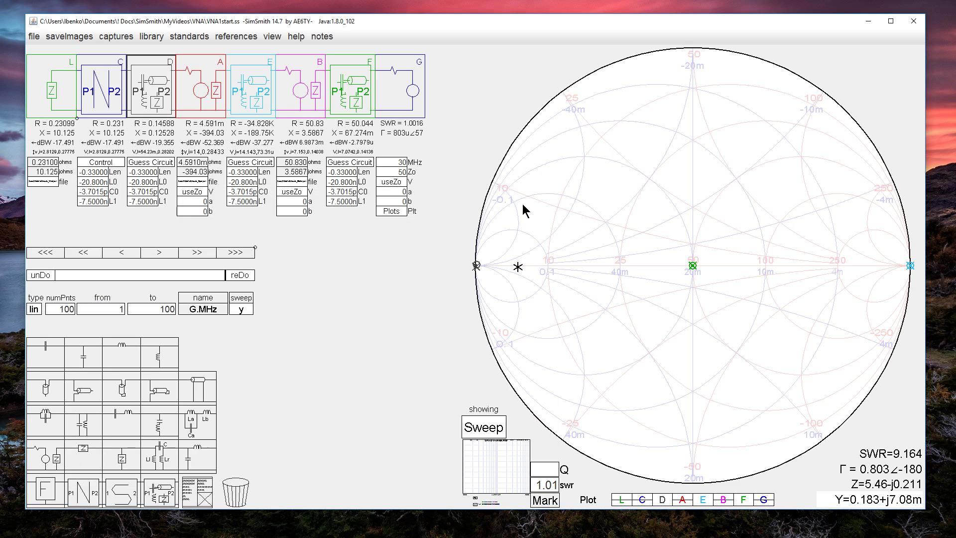